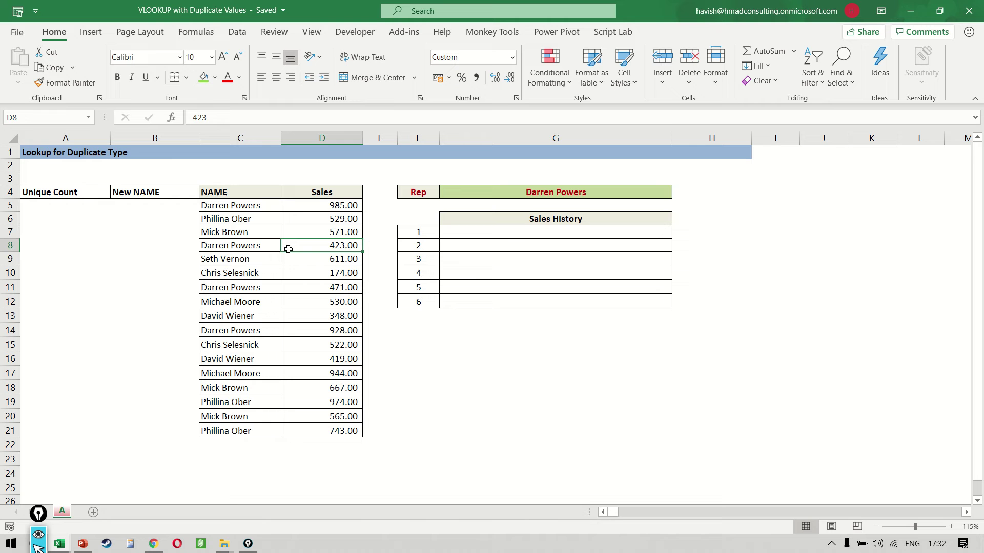
- Replace the Rep header next to the rep's name with NAME in capitals
key(Left)
key(Up)
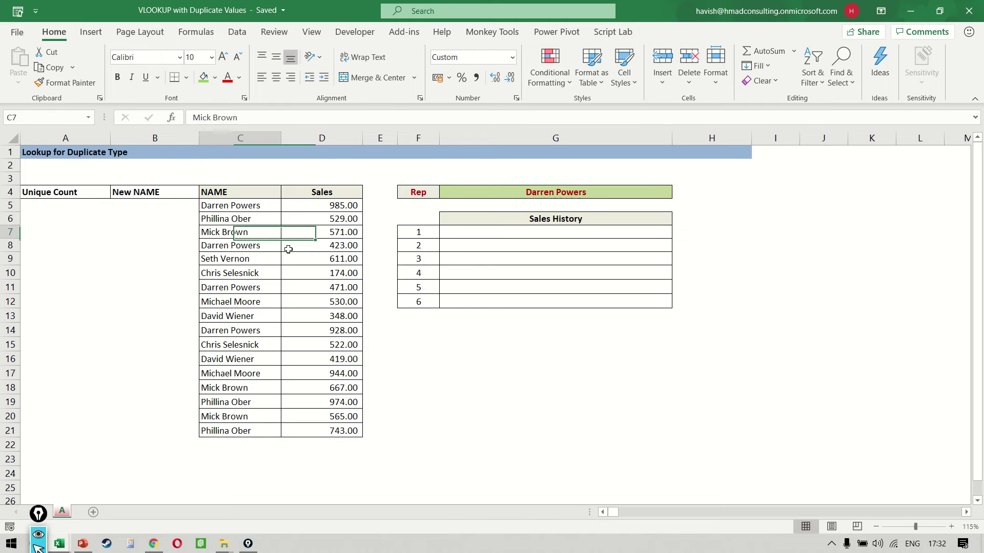
key(Up)
key(Up)
key(Up)
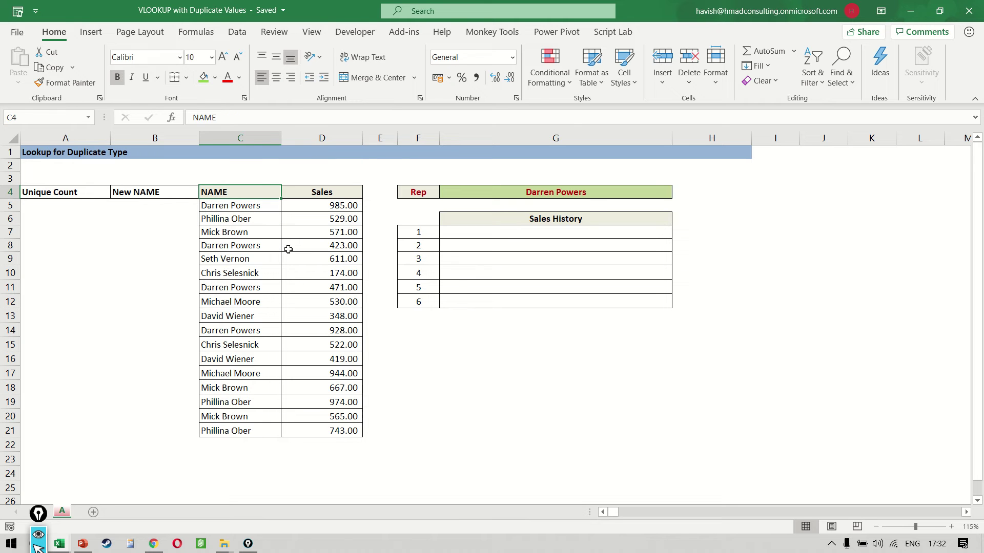
key(Right)
key(Right)
key(Right)
key(BackSpace)
key(Caps_Lock)
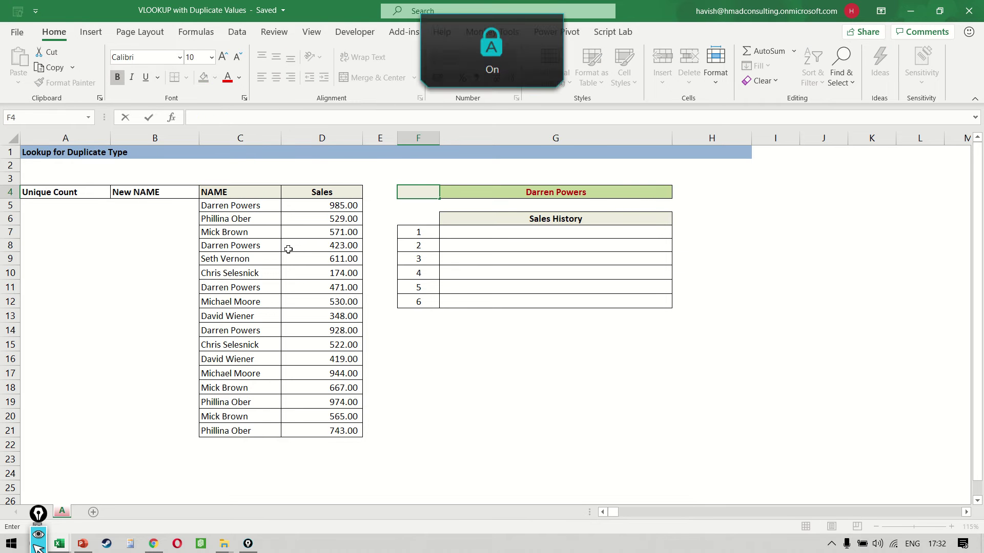
text(NAME)
key(Left)
key(Left)
key(Left)
key(Left)
- Select the name list with its sales figures, then move to the first Sales History row
key(Right)
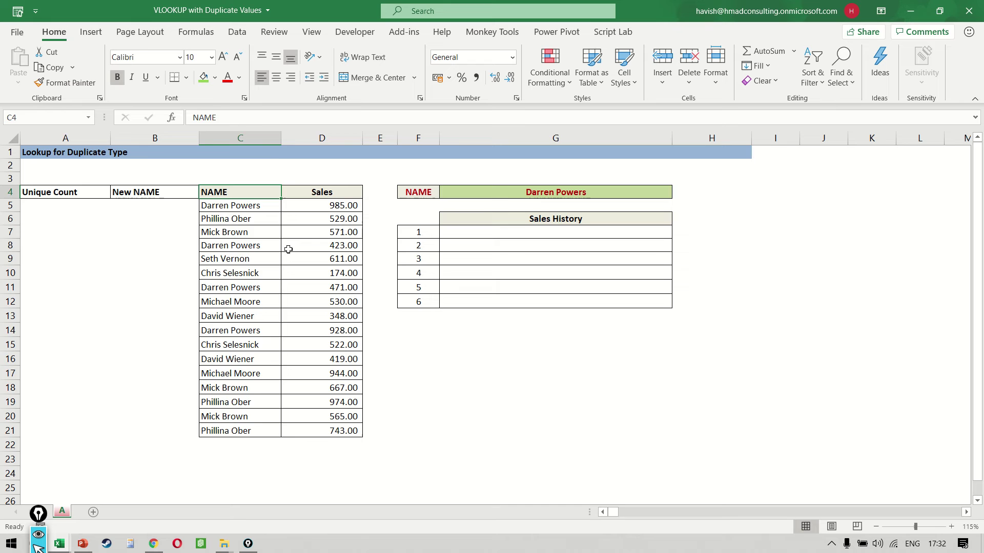
key(Down)
key(ctrl+shift+Down)
key(Right)
key(shift+Down)
key(shift+Down)
key(shift+Down)
key(Right)
key(Down)
key(Down)
key(Right)
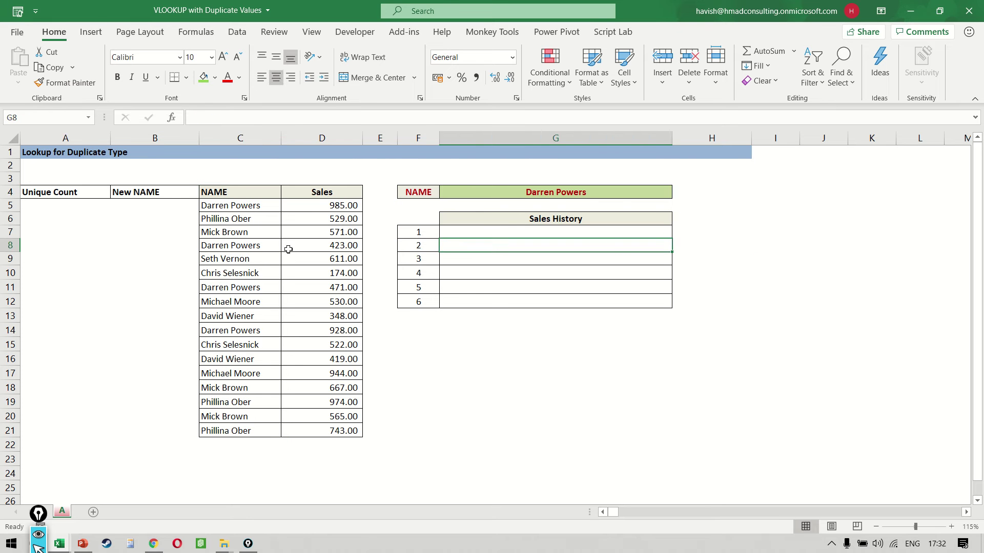
- Start a VLOOKUP in G7 with G4 as the lookup value
key(Right)
text(=VL)
key(Tab)
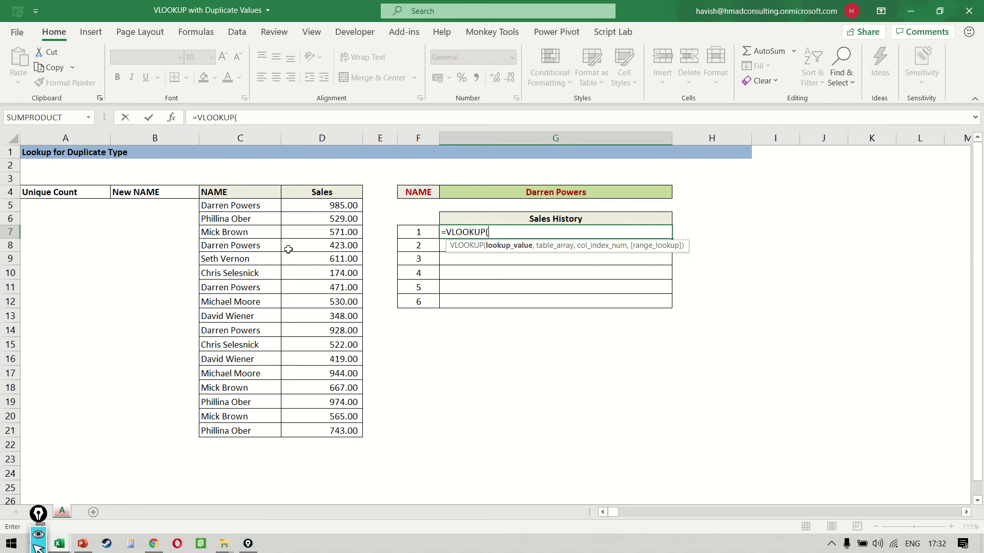
key(Left)
key(Up)
- Complete it with range C:D, column 2 and FALSE exact match, returning 985
key(Up)
key(Right)
key(Up)
text(,)
key(Left)
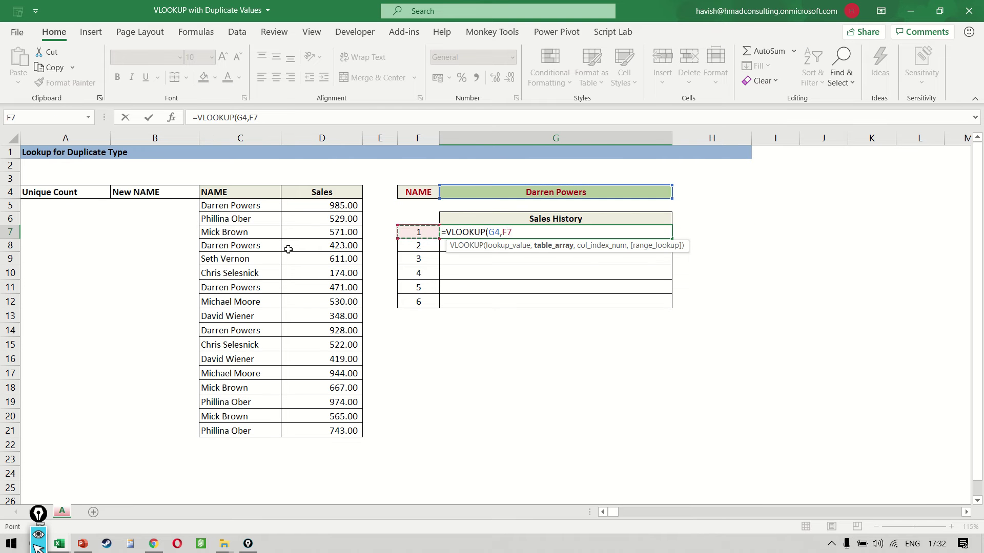
key(Left)
key(Left)
key(Left)
key(Up)
key(Up)
key(shift+Right)
key(ctrl+space)
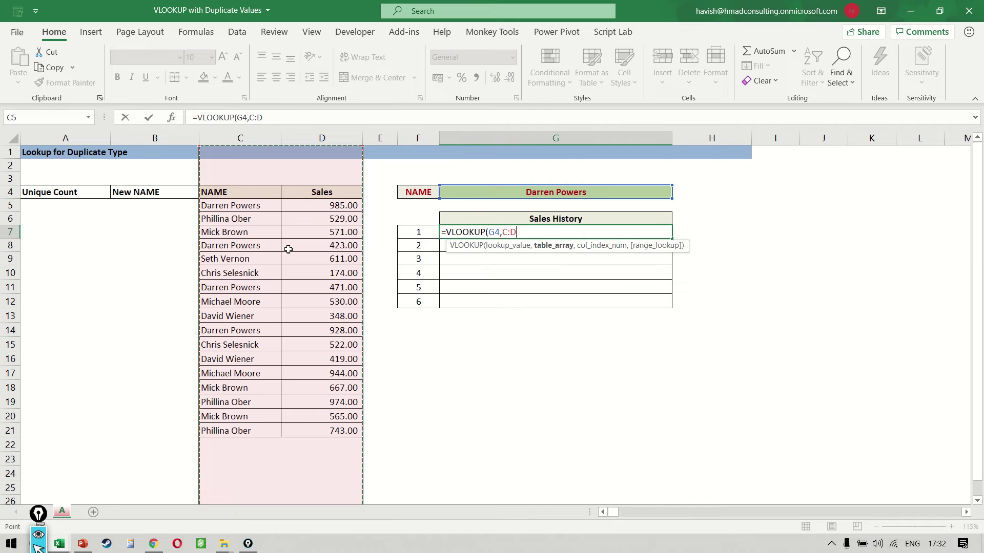
text(,2,)
key(Down)
key(Tab)
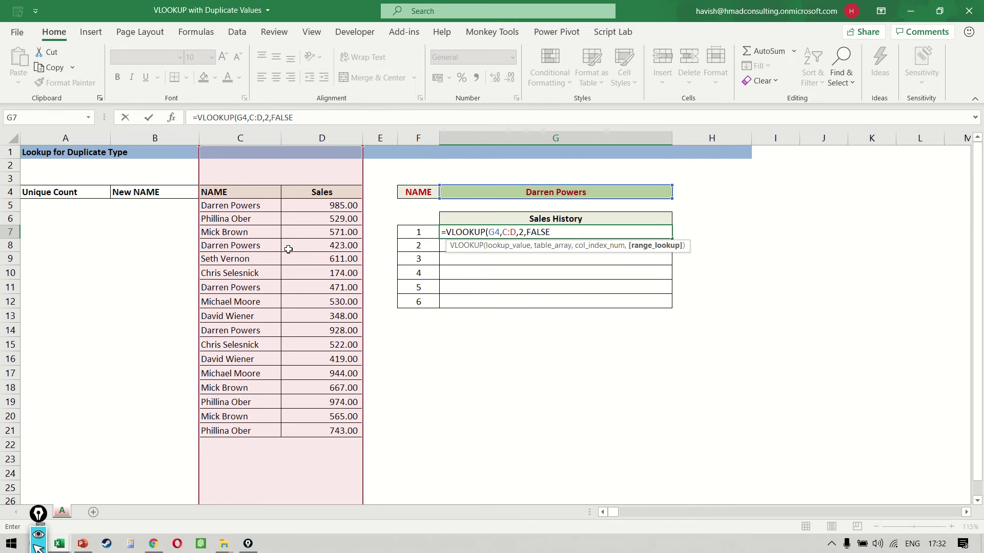
key(ctrl+Return)
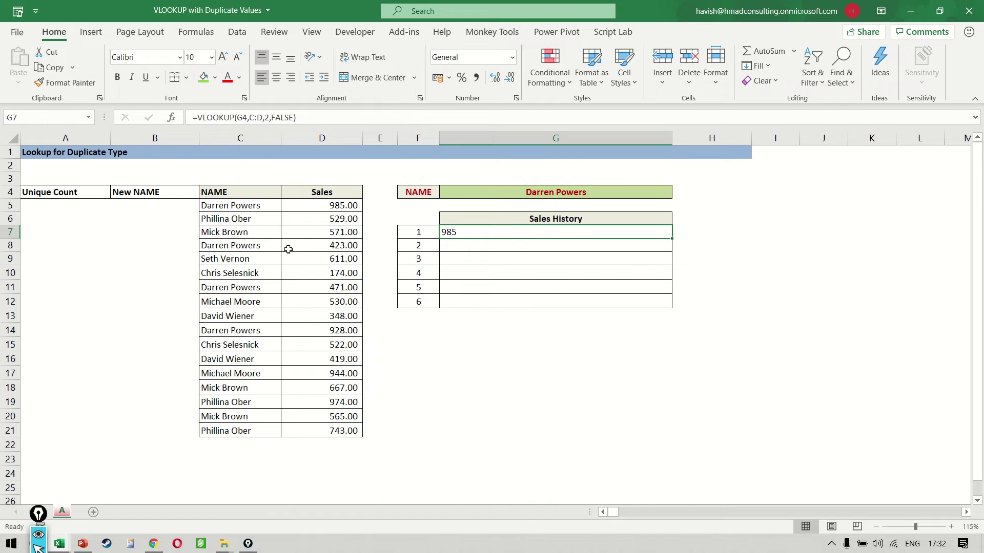
key(shift+Down)
key(shift+Down)
key(shift+Down)
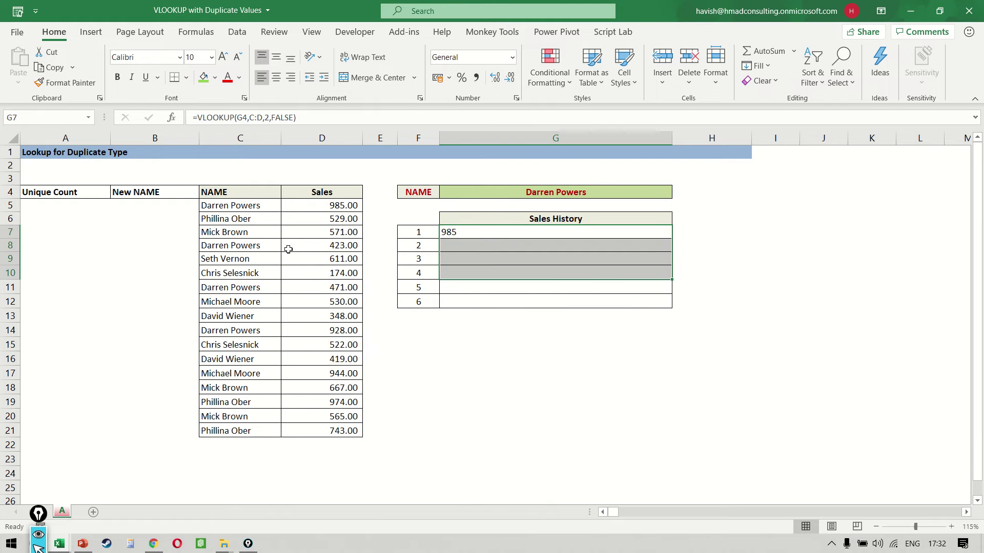
key(Down)
key(Up)
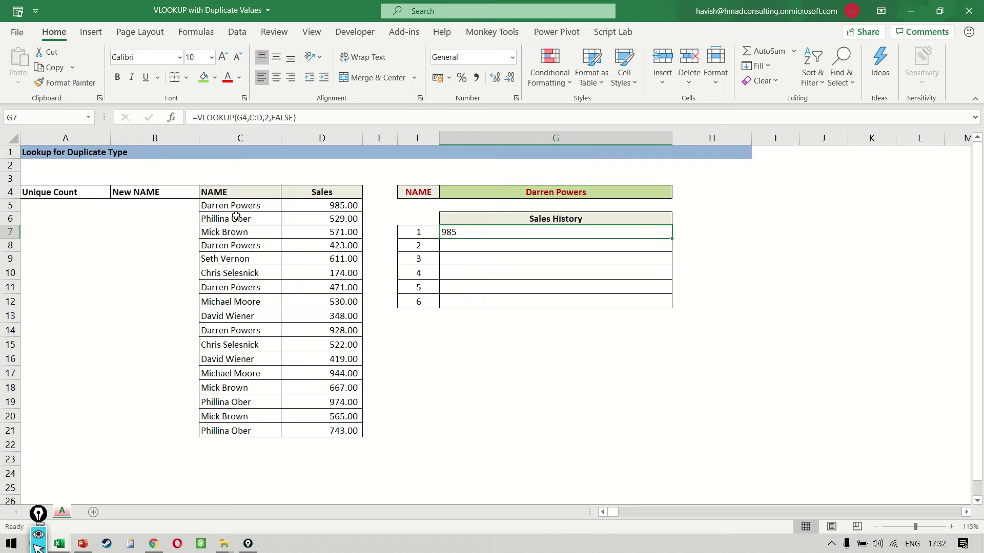
- Preview a Text That Contains 'DARR' highlight on the name list C5:C21, then cancel it
click(238, 219)
key(Up)
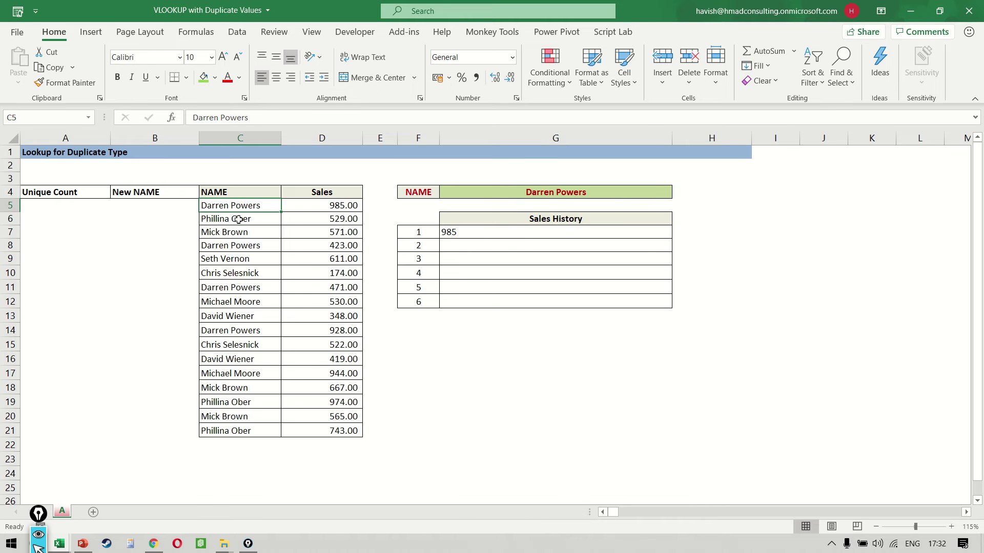
key(ctrl+shift+Down)
click(550, 69)
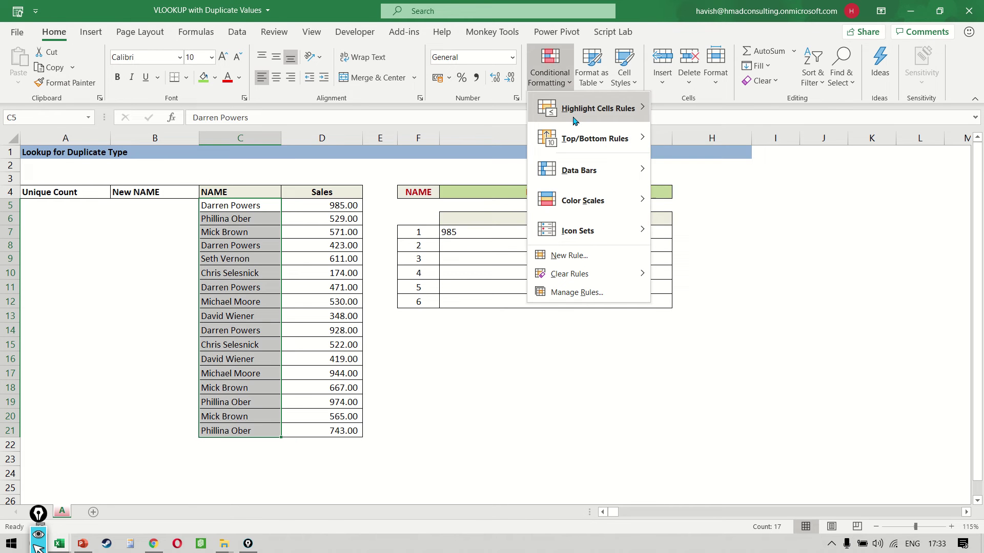
mouse_move(597, 109)
click(720, 230)
text(DARR)
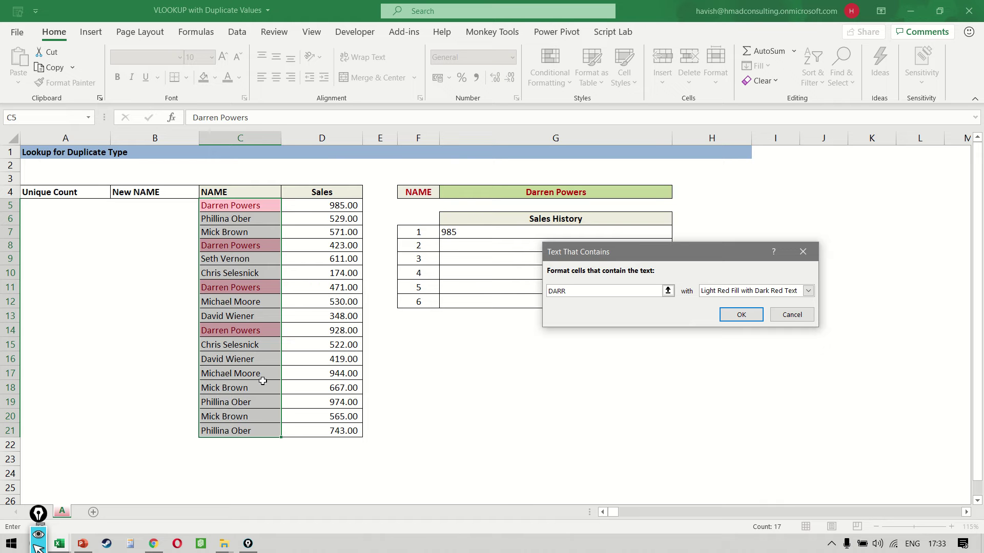
key(Escape)
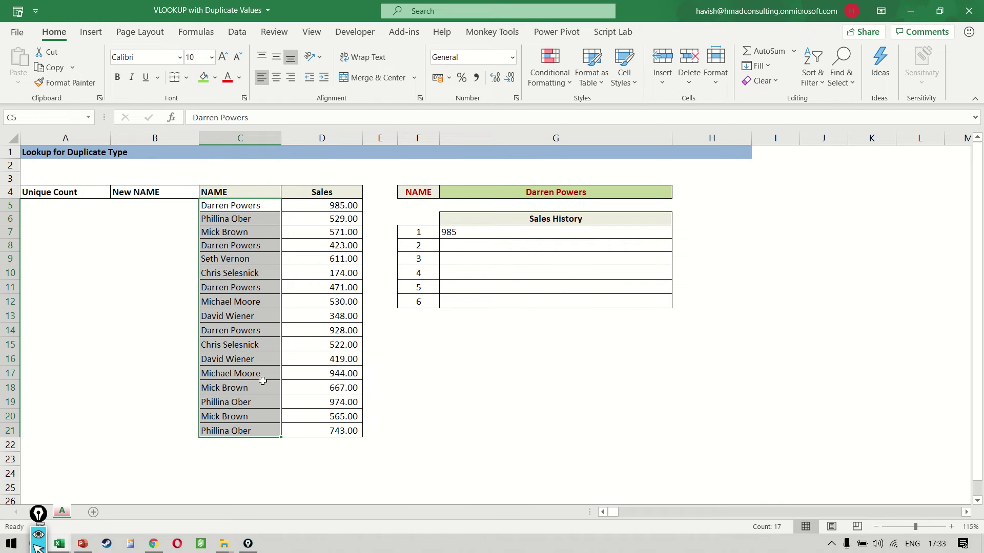
- Return to the lookup result in G7
key(Right)
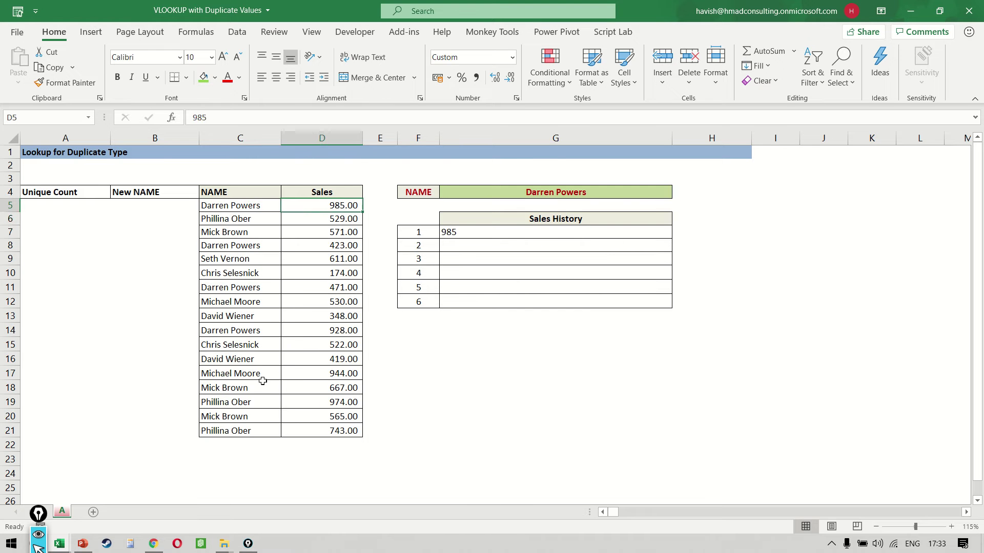
key(Right)
key(Down)
key(Down)
key(Right)
key(Right)
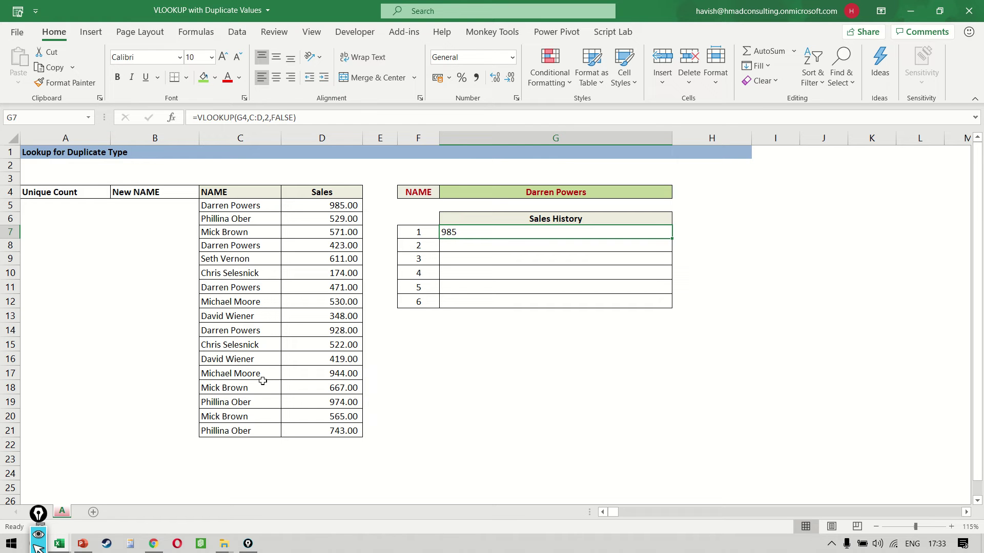
key(Delete)
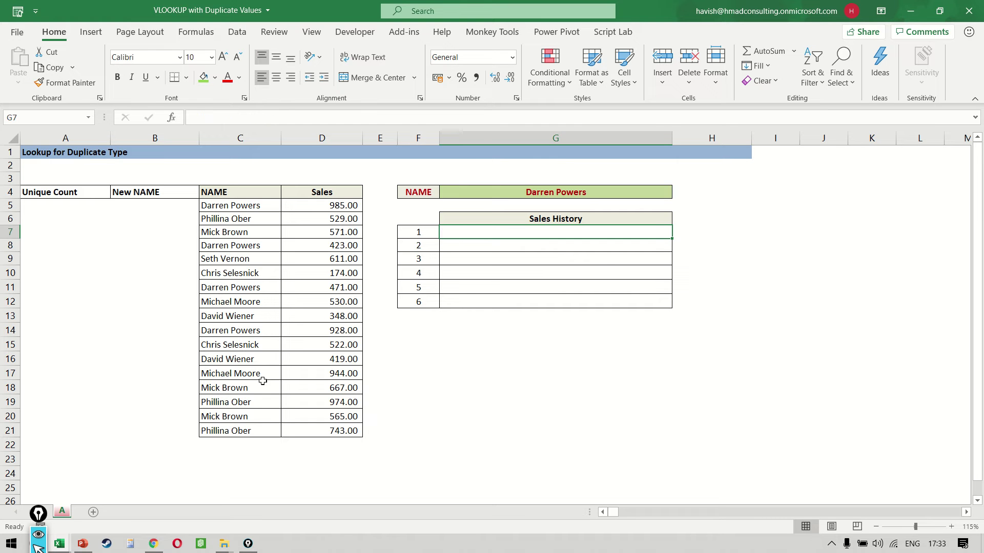
key(Left)
key(Left)
key(Left)
key(Left)
key(Left)
key(Left)
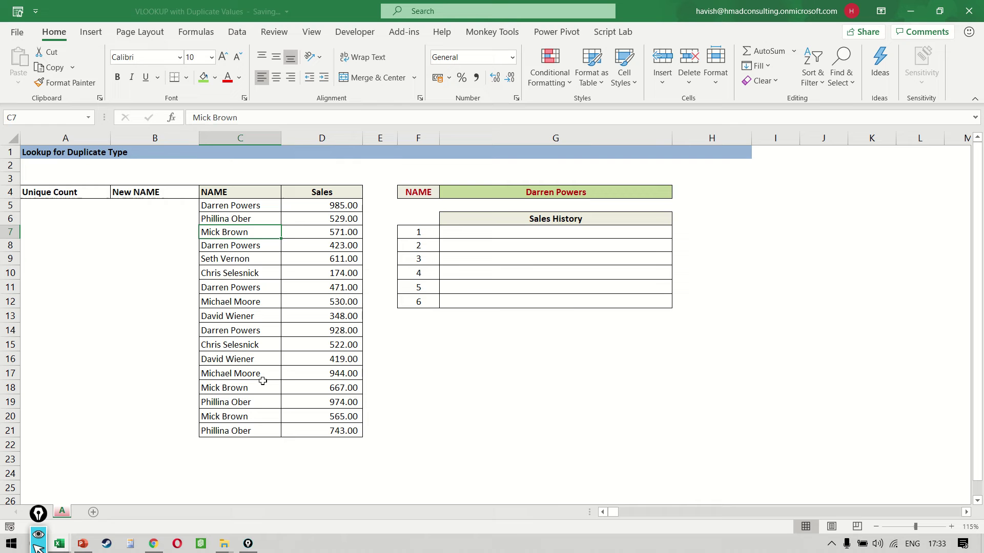
key(Up)
key(Up)
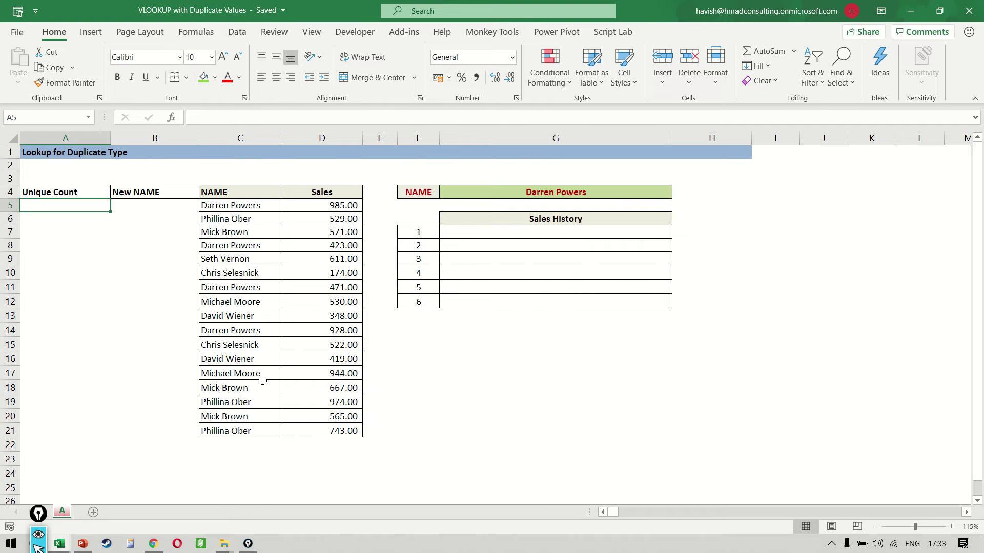
text(1)
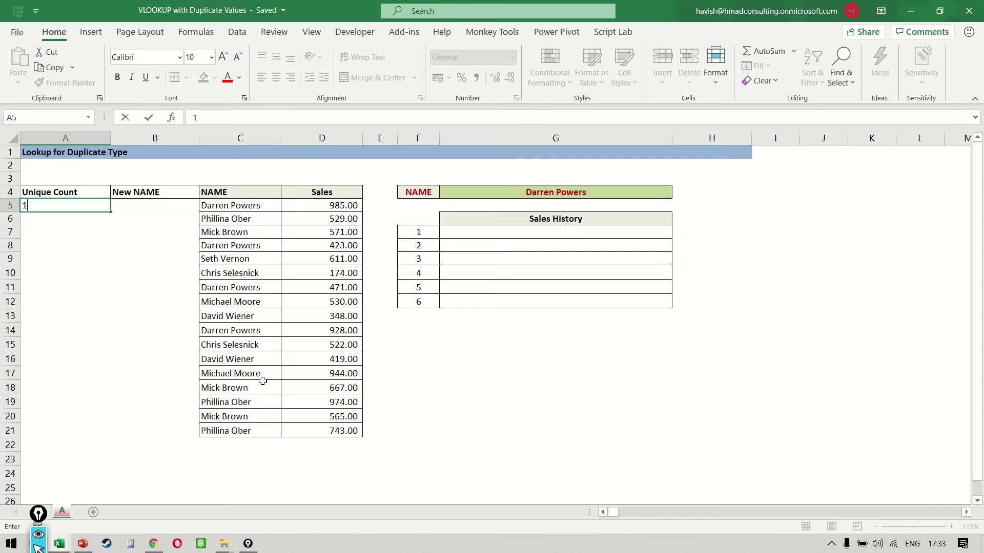
key(Return)
text(1)
key(Return)
text(1)
key(Return)
text(2)
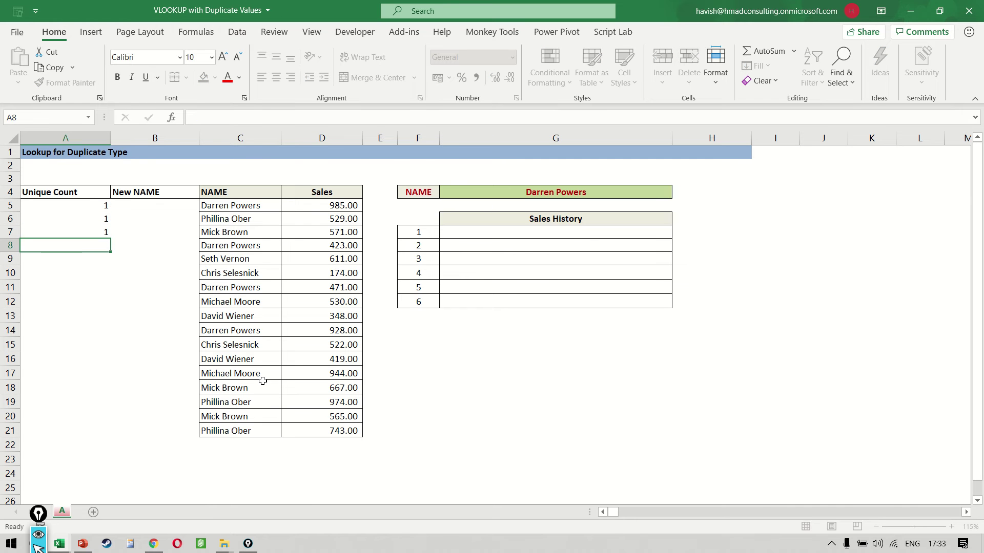
key(Return)
text(1)
key(Return)
text(11)
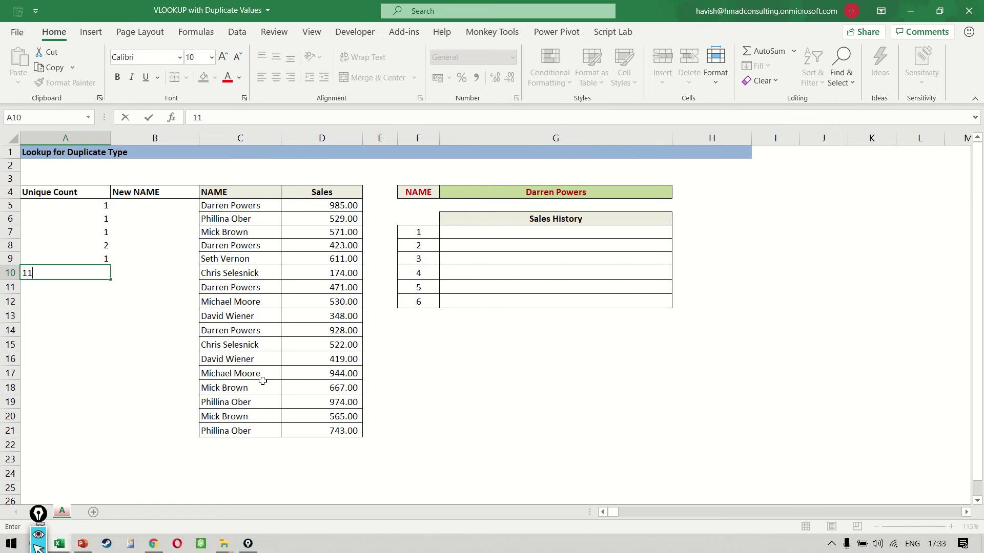
key(BackSpace)
key(Return)
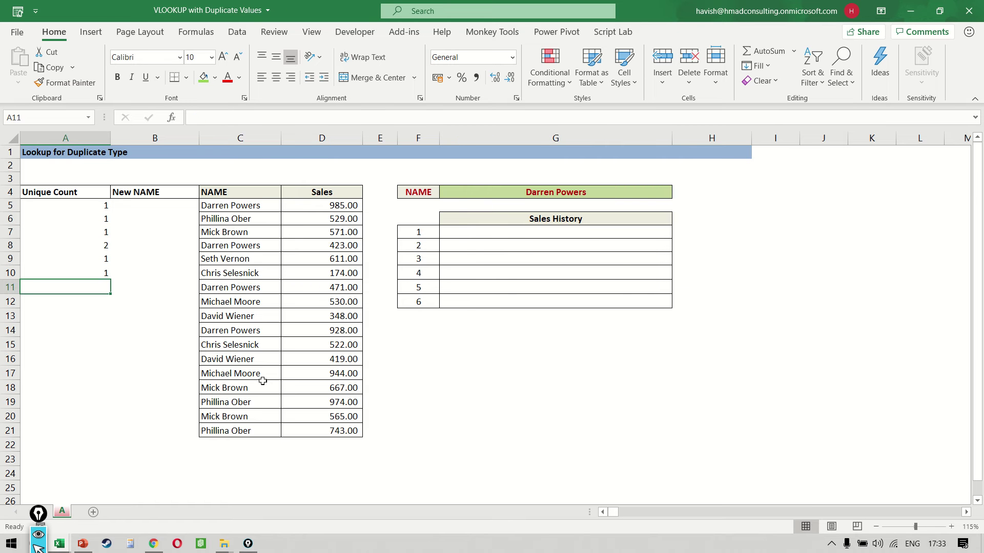
text(3)
key(Return)
text(1)
key(Return)
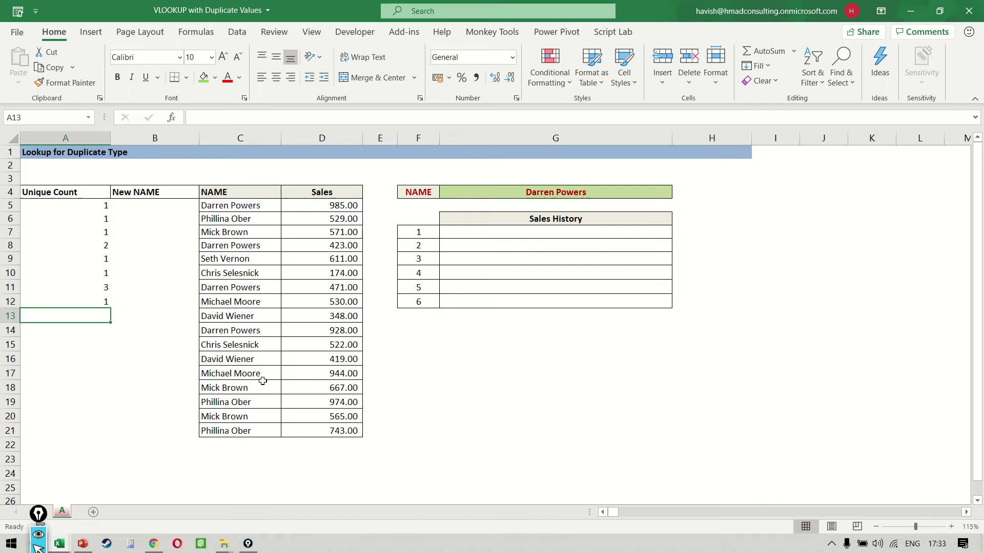
key(Up)
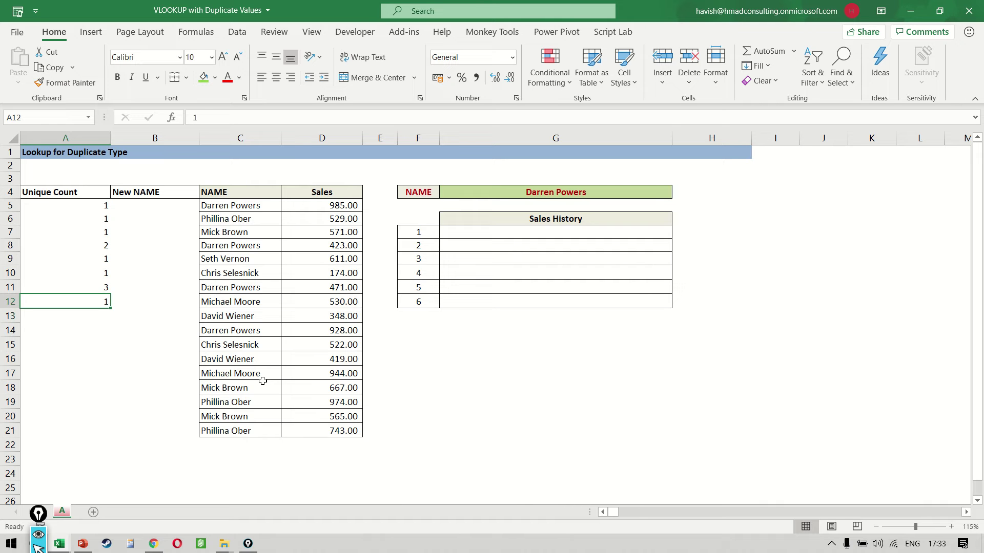
key(ctrl+Up)
key(Down)
key(ctrl+shift+Down)
key(Delete)
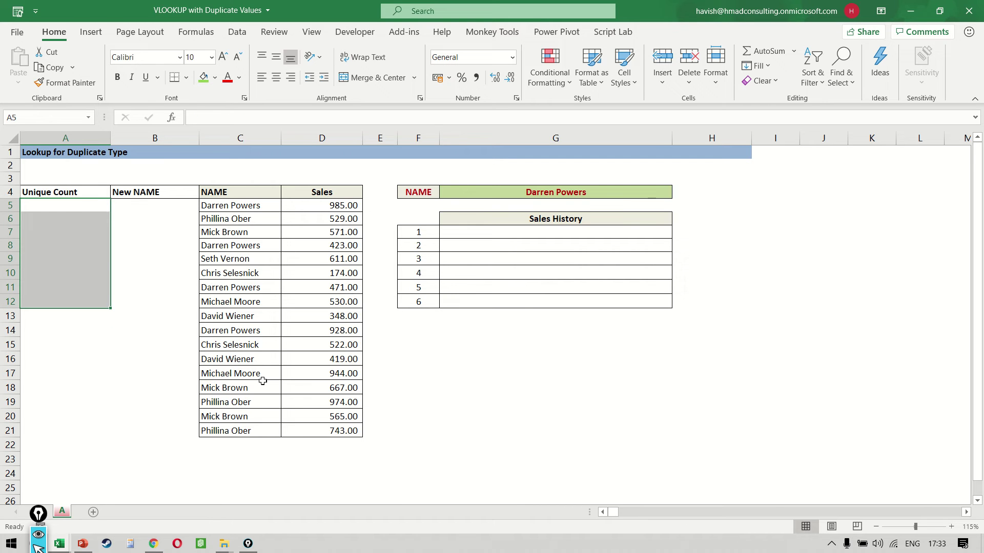
key(Up)
key(Down)
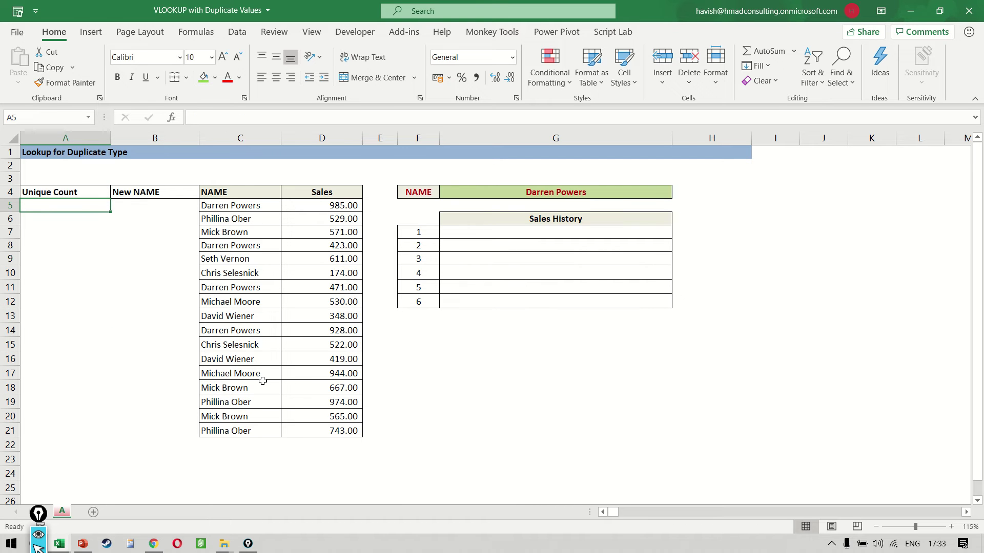
- Switch back to lowercase and try early versions of the count formula in A5
key(Caps_Lock)
text(=count)
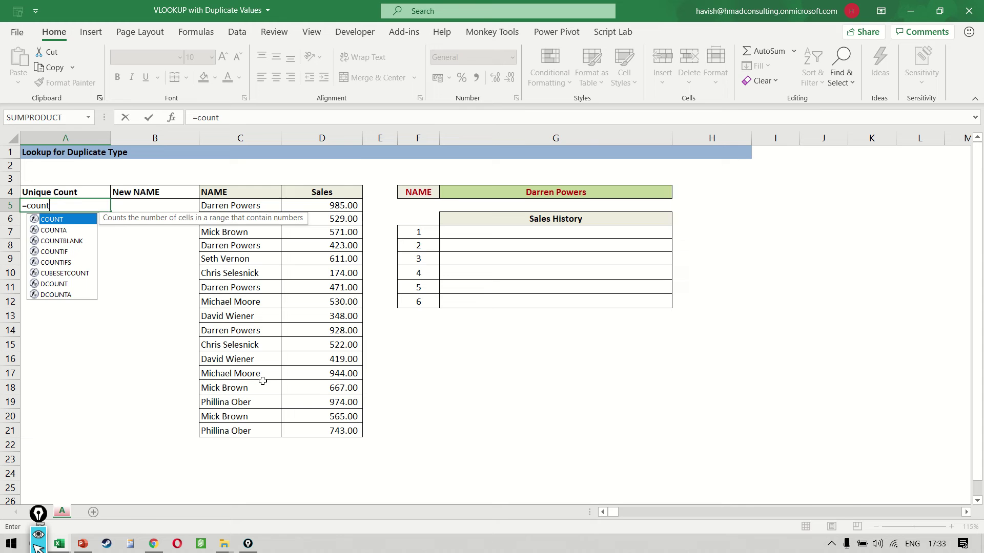
key(ctrl+Return)
text(=counti)
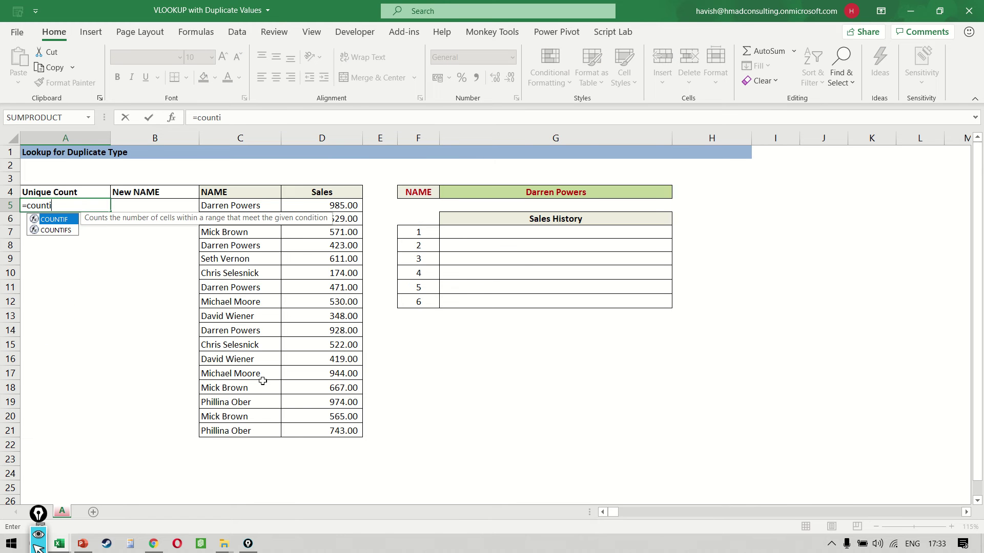
key(ctrl+Return)
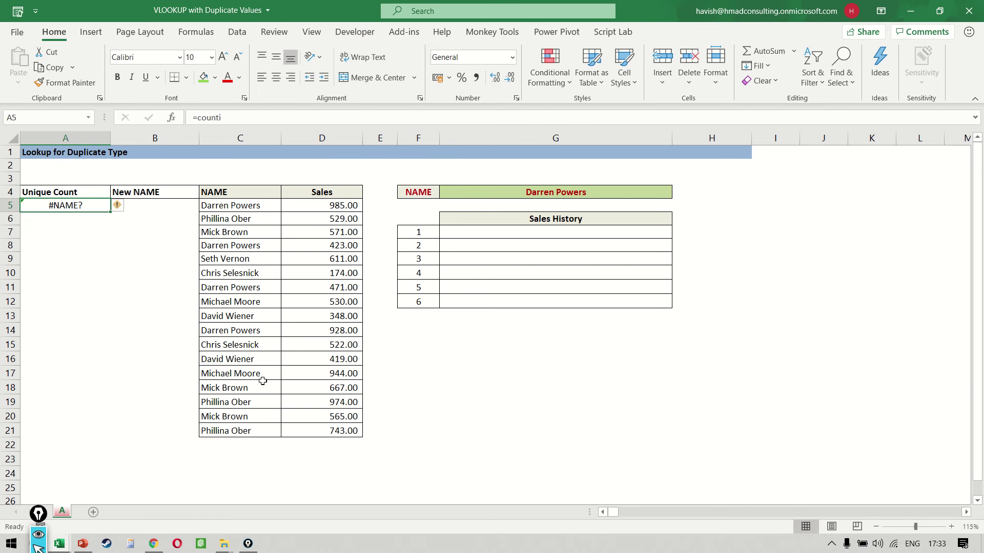
- Enter =COUNTIF($C$5:C5, C5) in A5 with the range start locked
text(=countif)
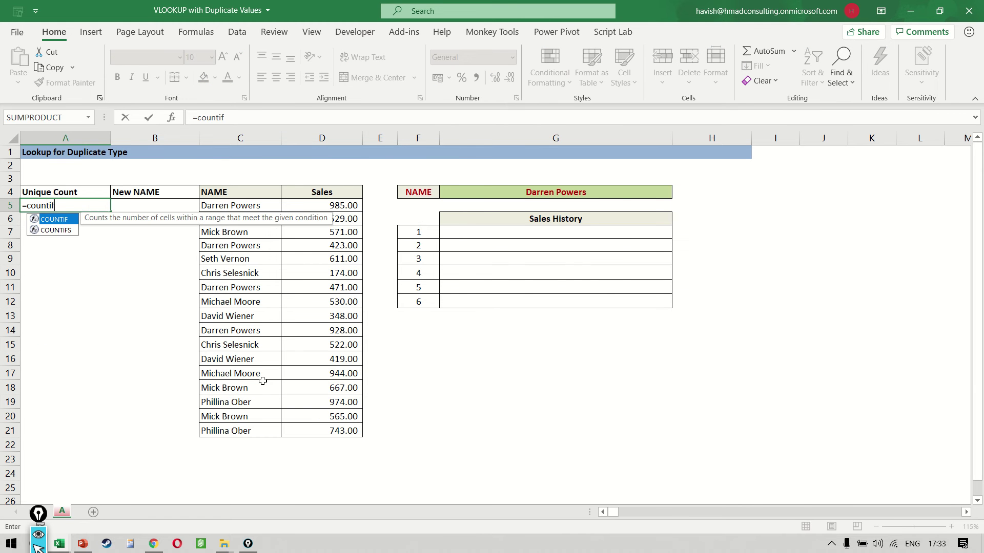
key(Tab)
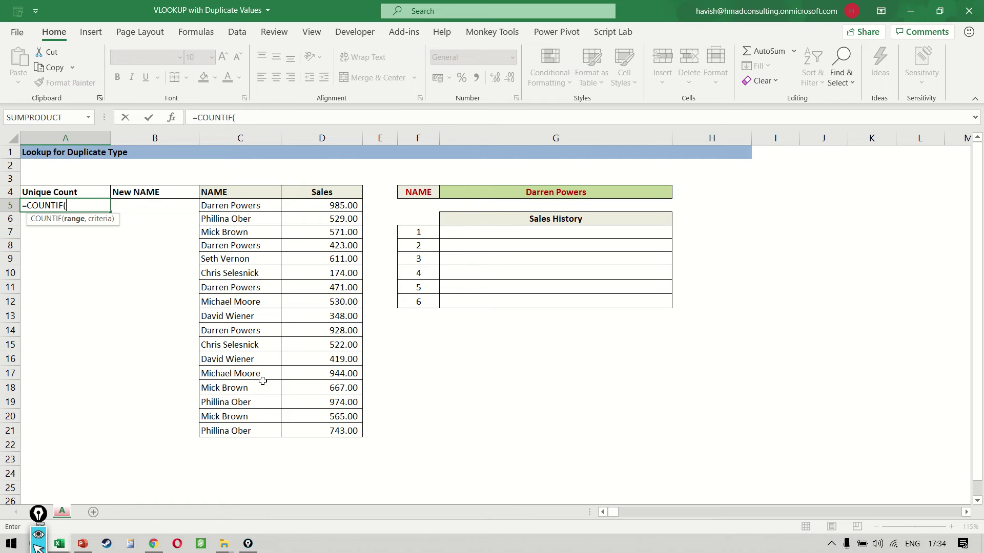
text(c54)
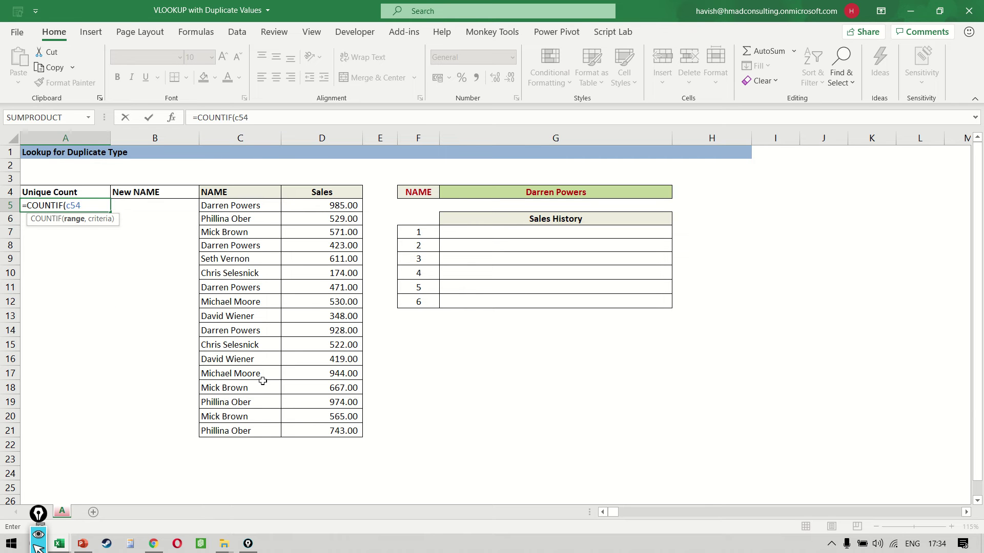
key(BackSpace)
key(F4)
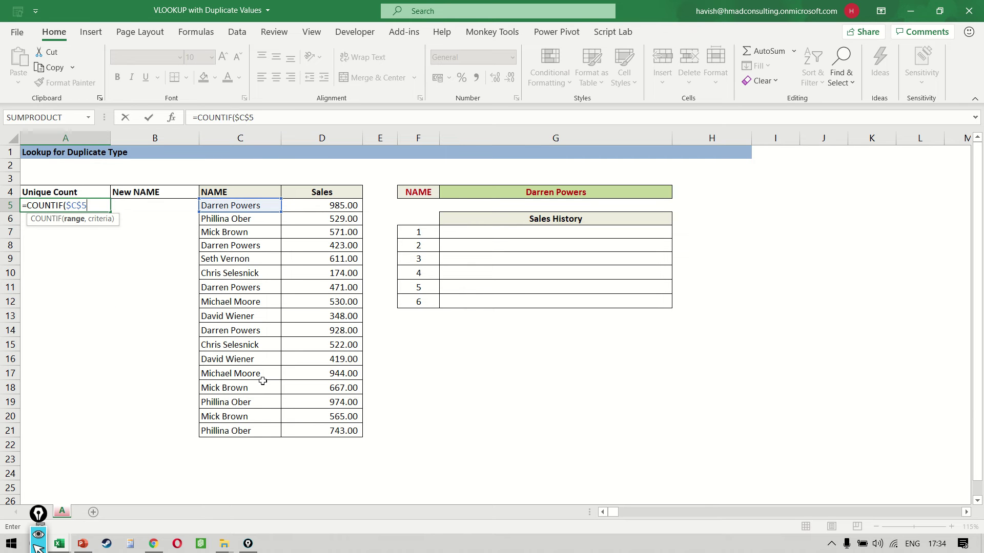
text(:c)
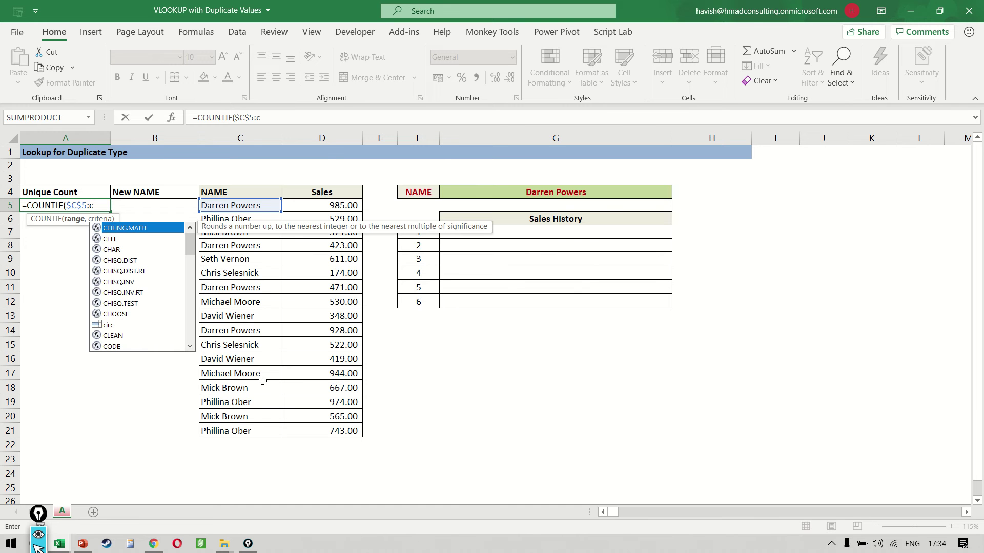
text(5)
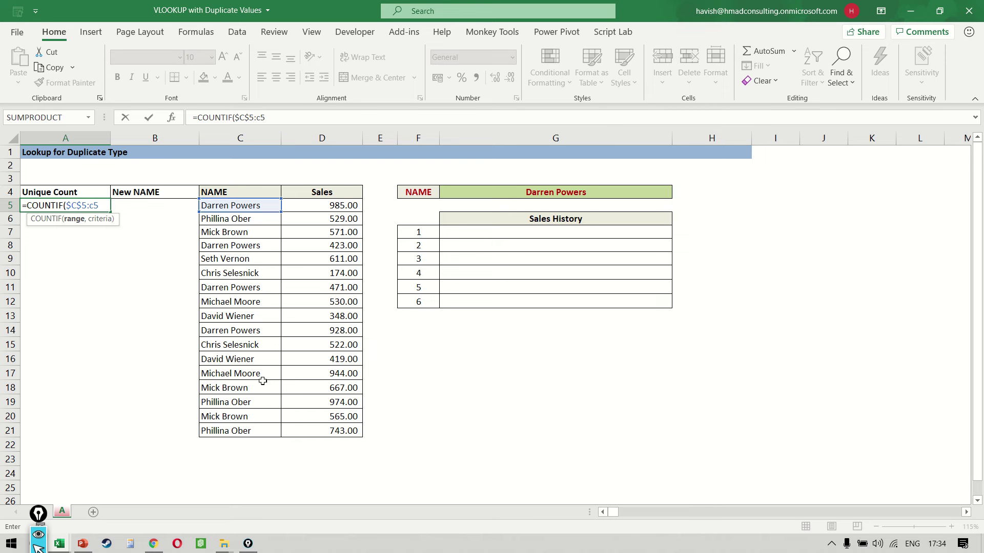
text(, c5))
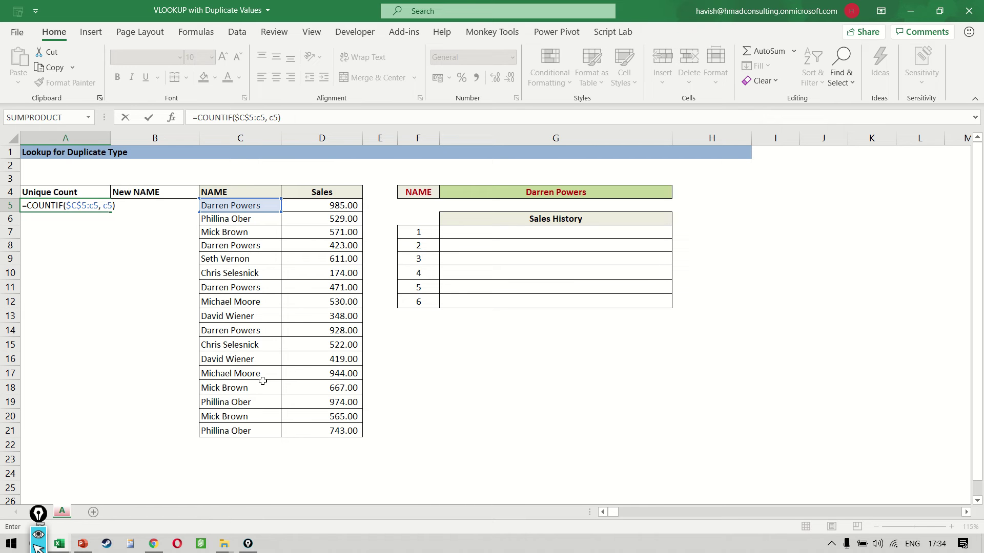
key(Return)
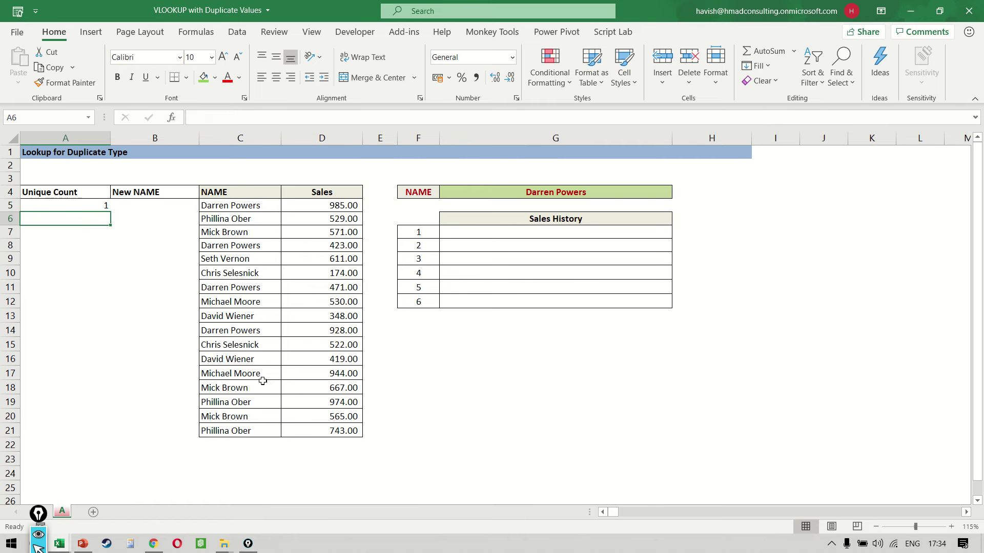
- Fill the COUNTIF formula down A5:A21
key(Up)
key(shift+Down)
key(shift+Down)
key(shift+Down)
key(shift+Down)
key(shift+Down)
key(shift+Down)
key(shift+Down)
key(shift+Down)
key(shift+Down)
key(shift+Down)
key(shift+Down)
key(shift+Down)
key(shift+Down)
key(shift+Down)
key(shift+Down)
key(shift+Down)
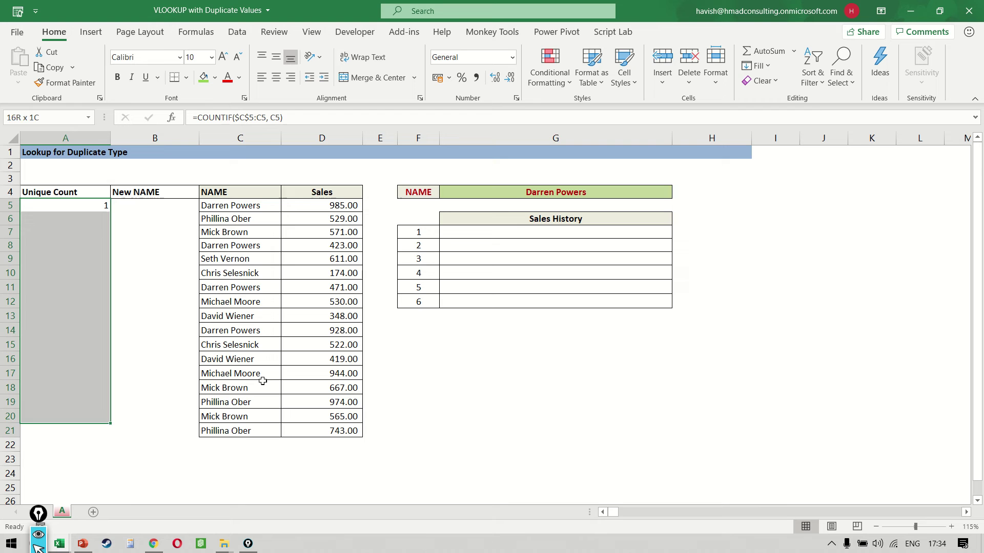
key(ctrl+d)
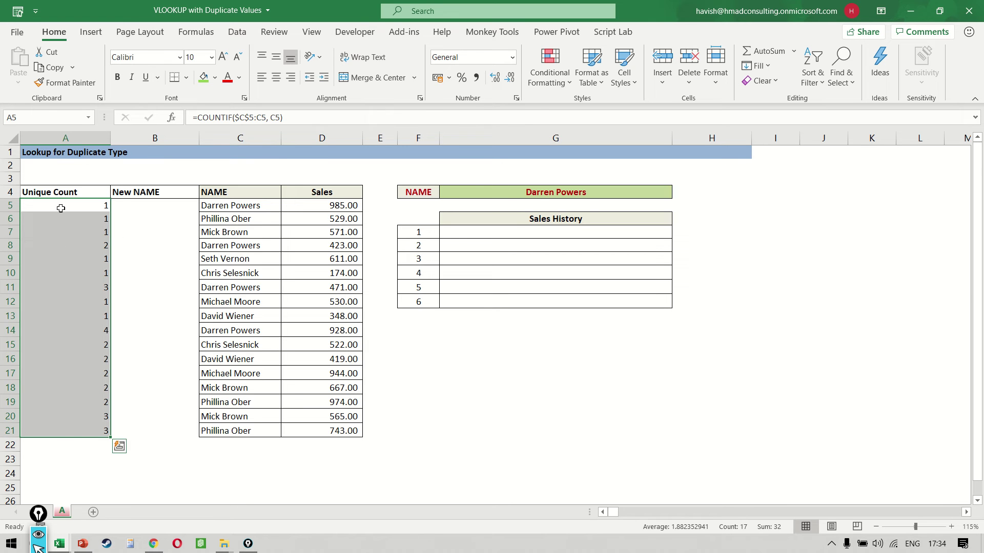
click(86, 289)
key(Caps_Lock)
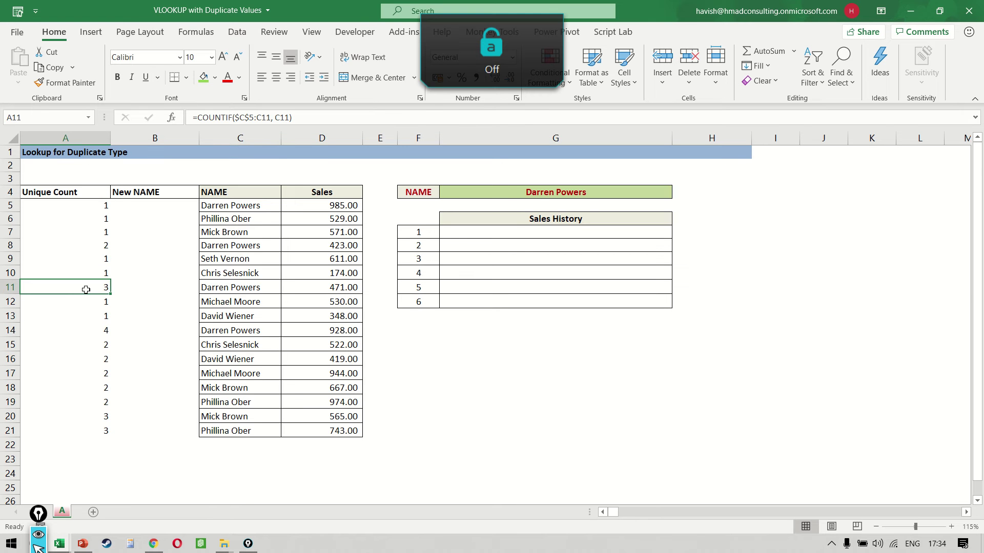
key(shift+space)
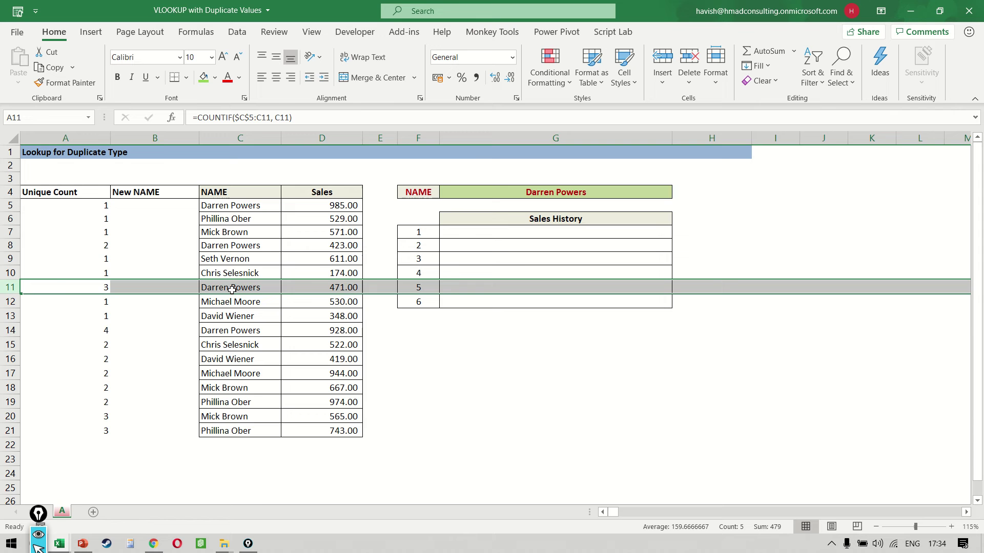
key(F2)
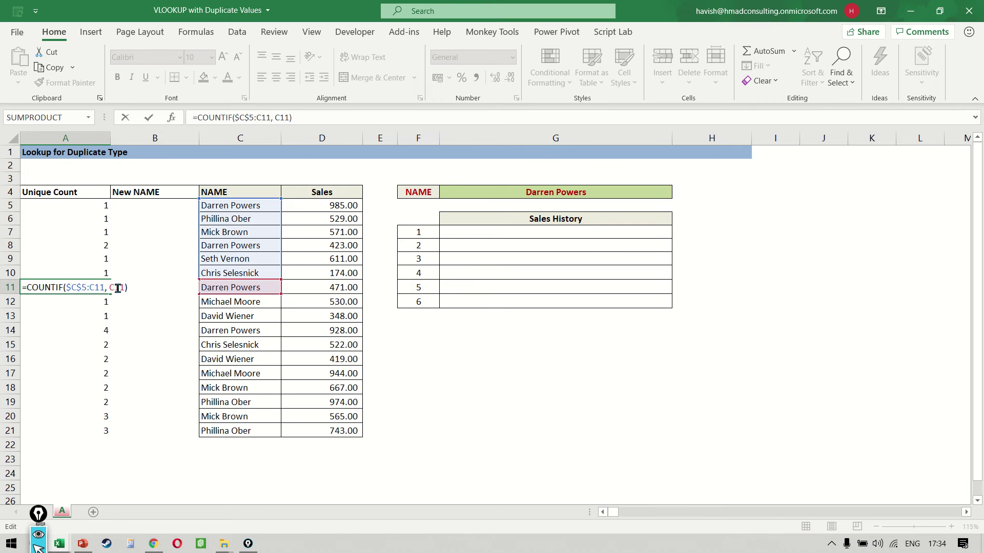
key(ctrl+Return)
key(Down)
key(Right)
key(Down)
key(Right)
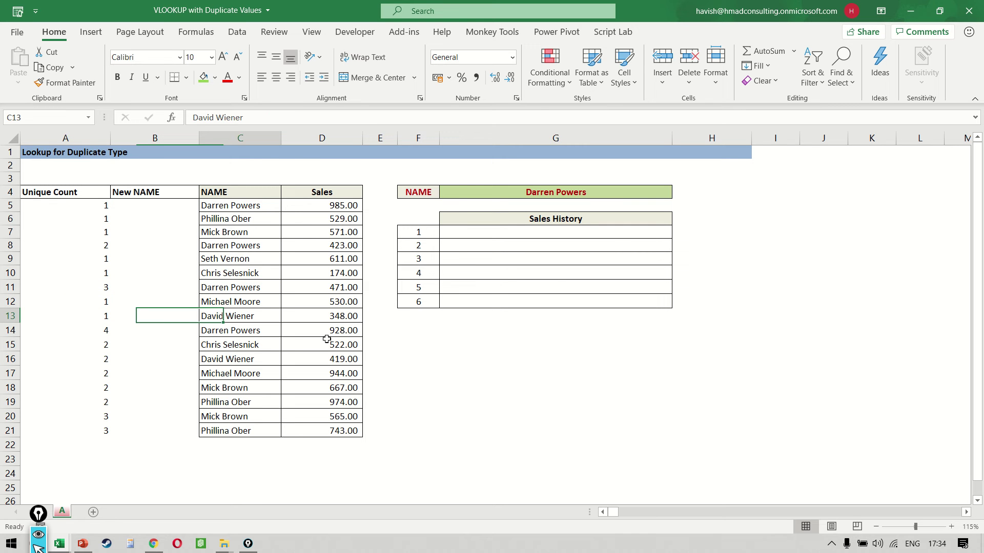
key(Down)
key(Down)
key(Down)
key(Down)
key(Down)
key(Down)
key(Down)
key(Down)
key(Down)
text(Da)
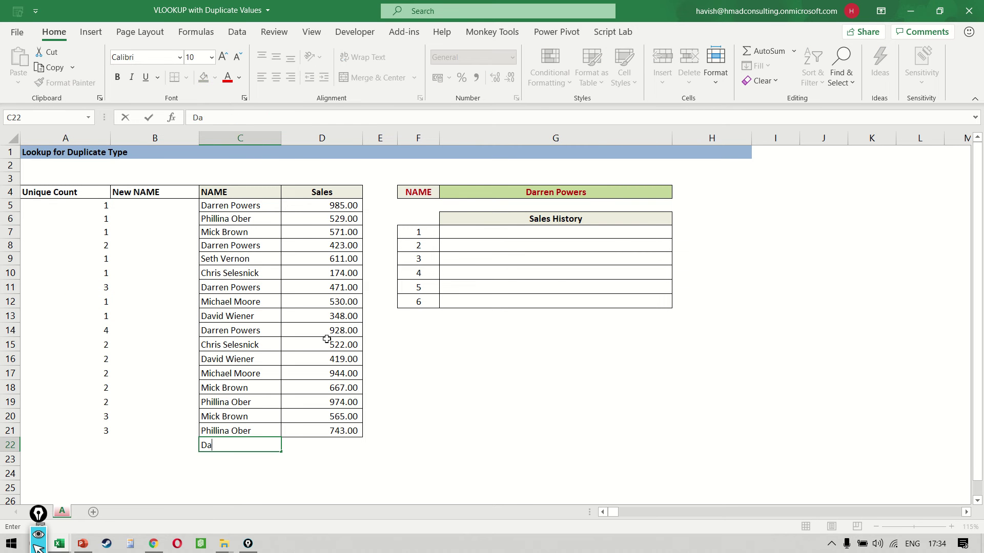
text(rr)
key(Return)
key(Left)
key(Up)
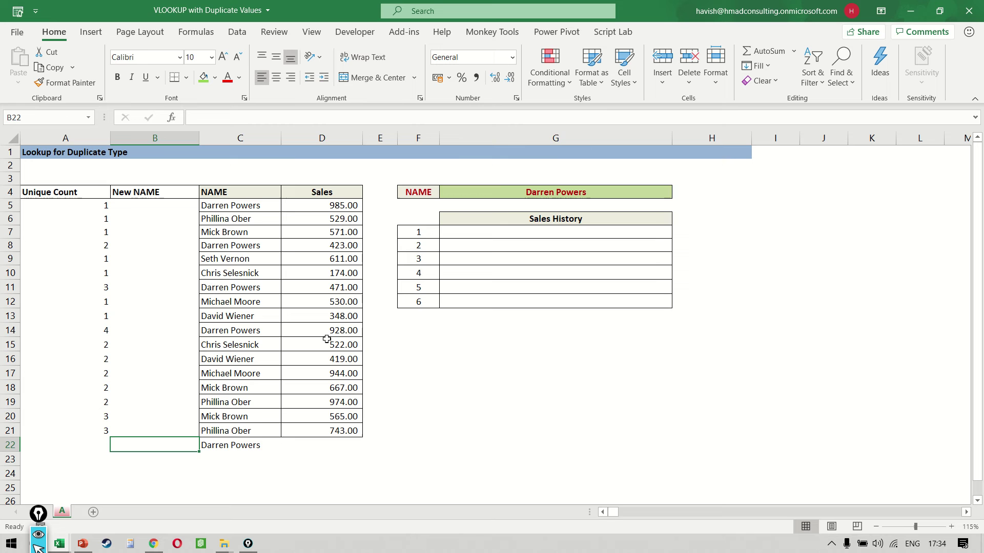
key(Left)
key(ctrl+d)
key(shift+space)
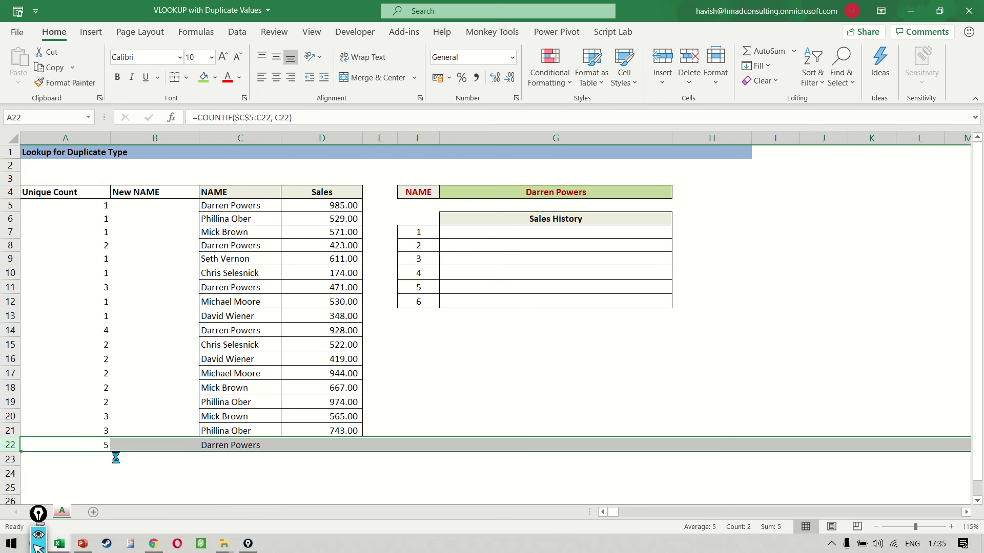
key(Delete)
click(252, 206)
key(Left)
key(Left)
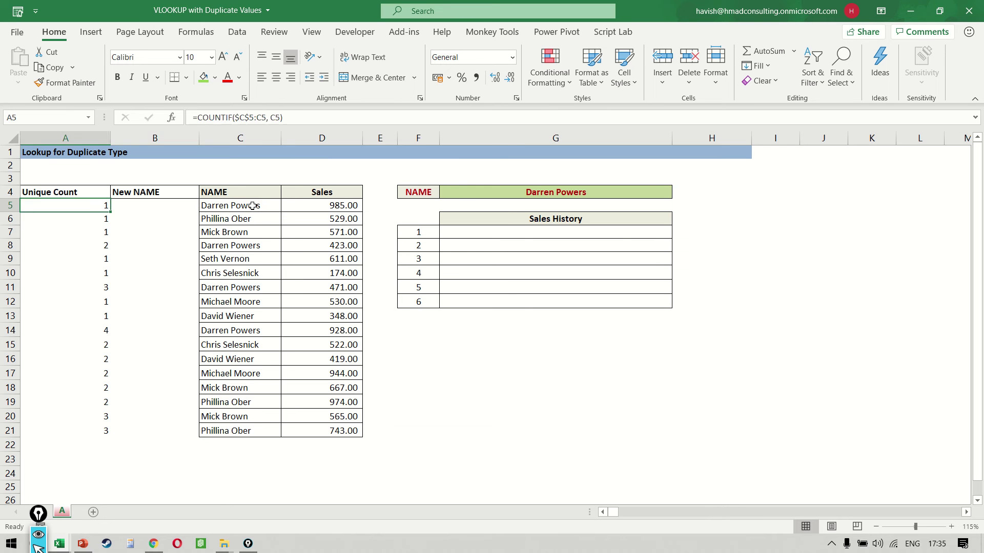
key(Right)
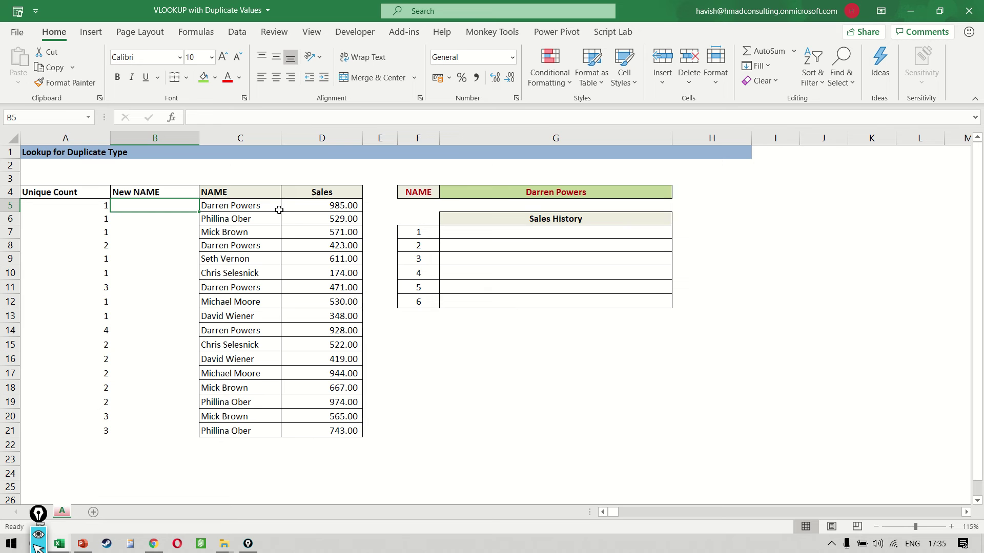
key(Right)
key(Left)
key(Left)
key(Right)
key(Right)
key(Left)
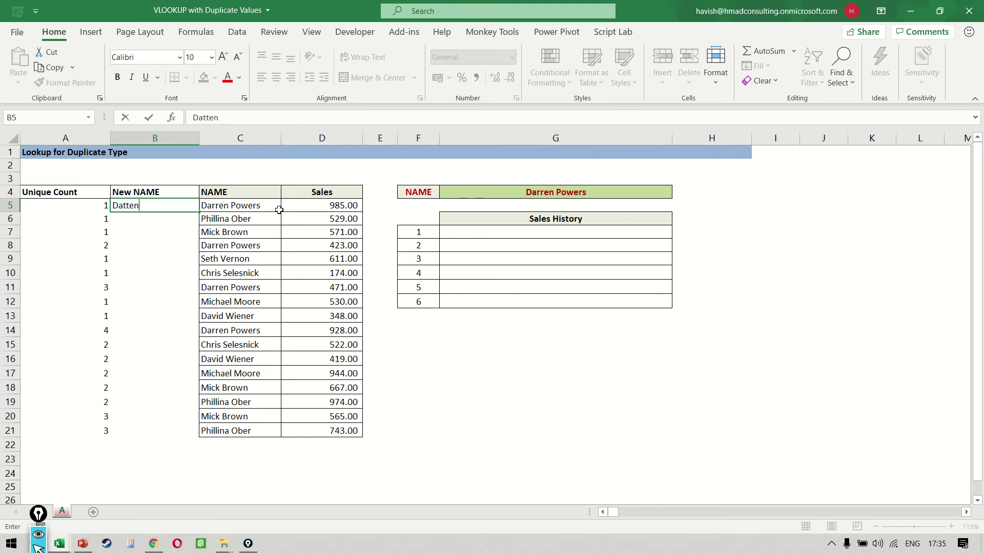
key(Return)
key(ctrl+e)
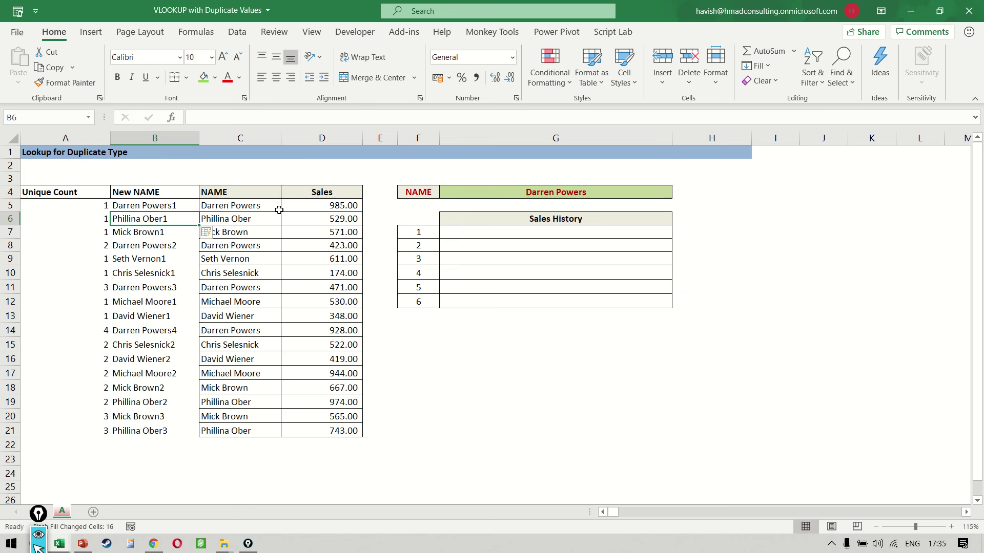
key(Up)
key(ctrl+space)
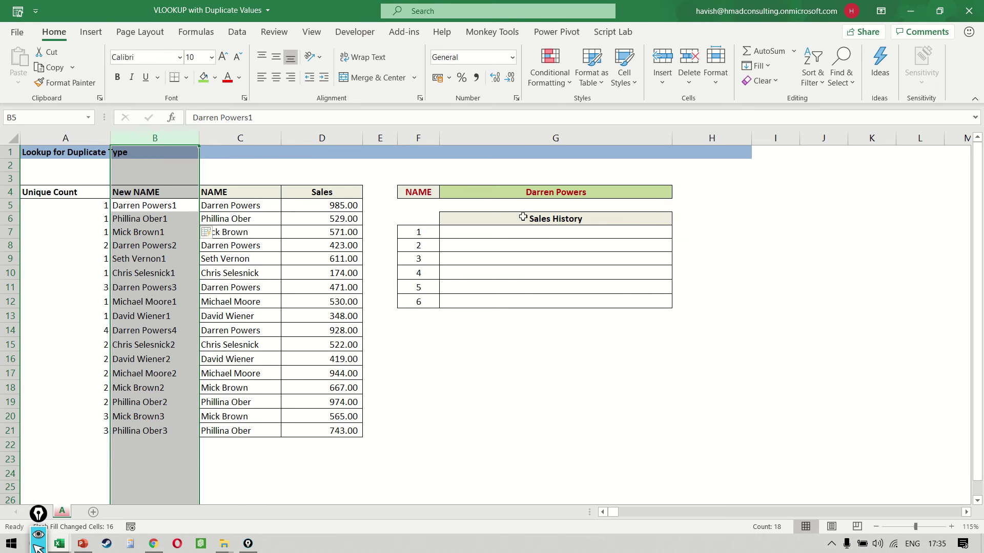
- Start a VLOOKUP in G7 joining the absolute $G$4 with row number F7
click(529, 244)
key(Up)
text(=vlookup()
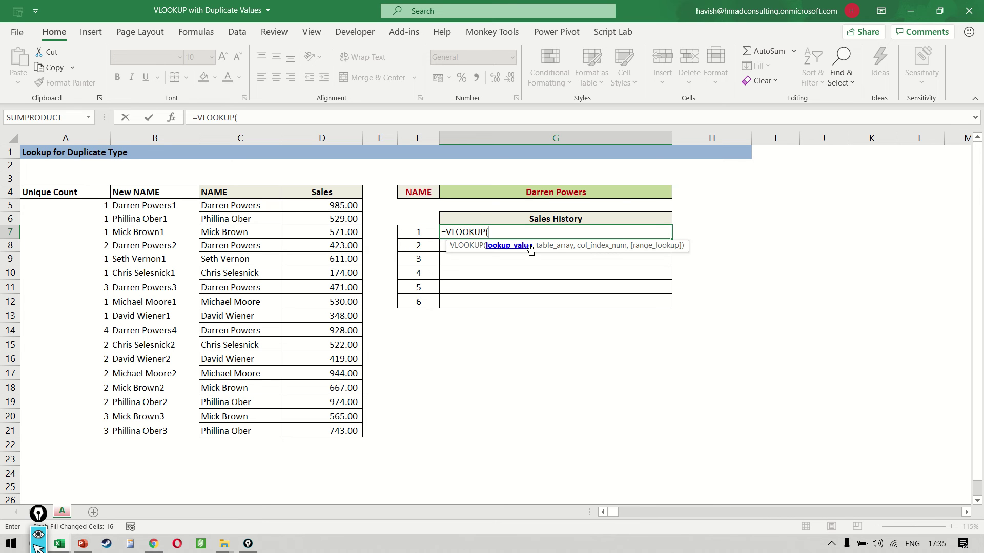
click(582, 192)
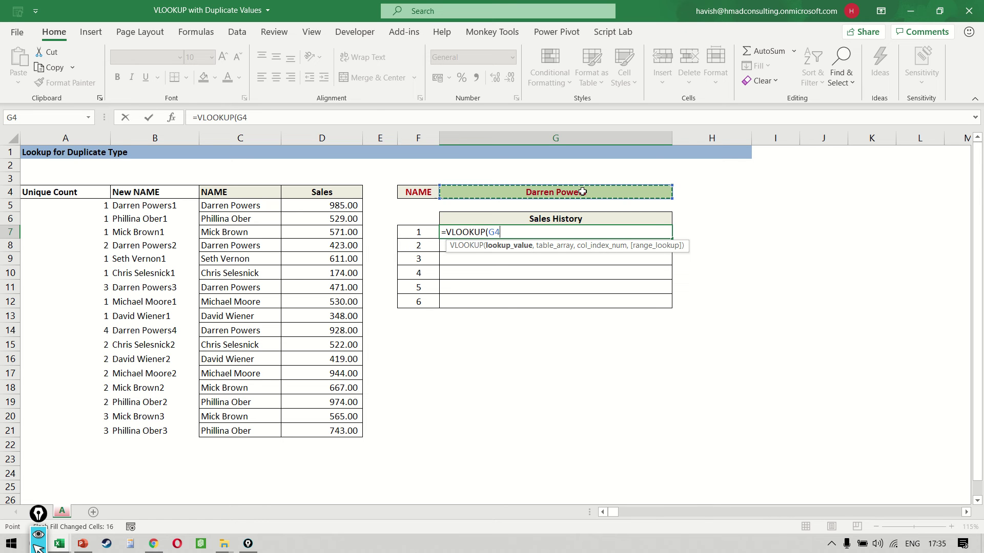
key(F4)
text(&)
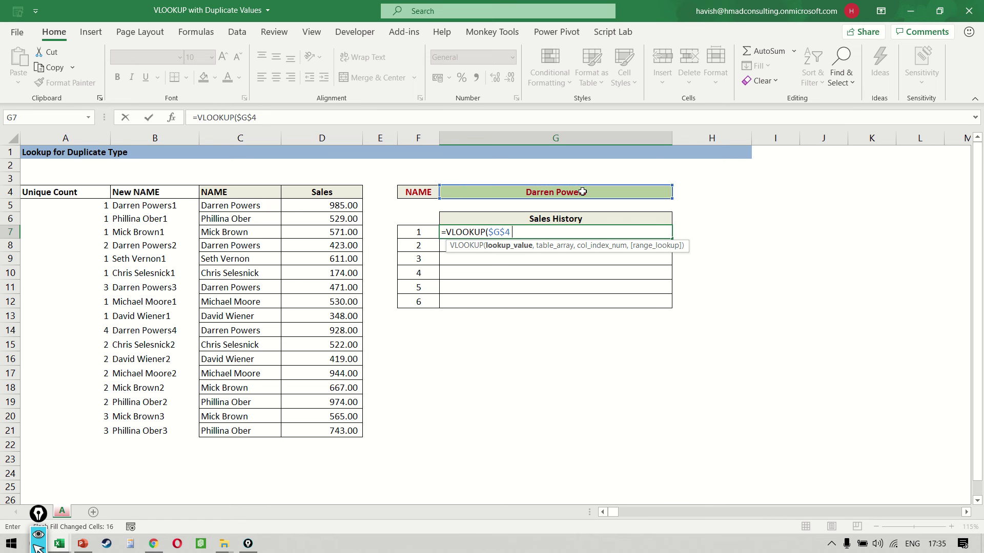
click(420, 231)
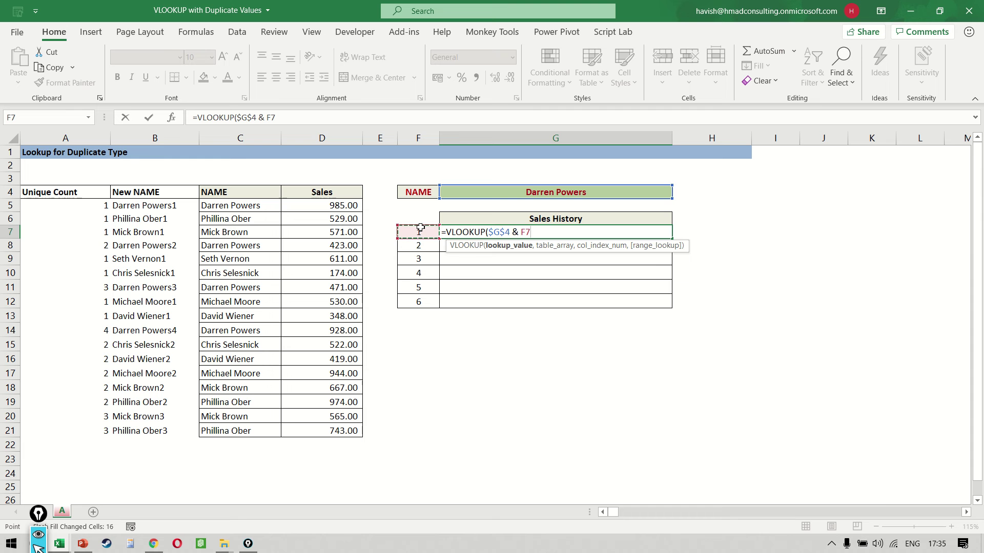
- Finish it with range B:D, column 3 and FALSE, each argument on its own line
text(,)
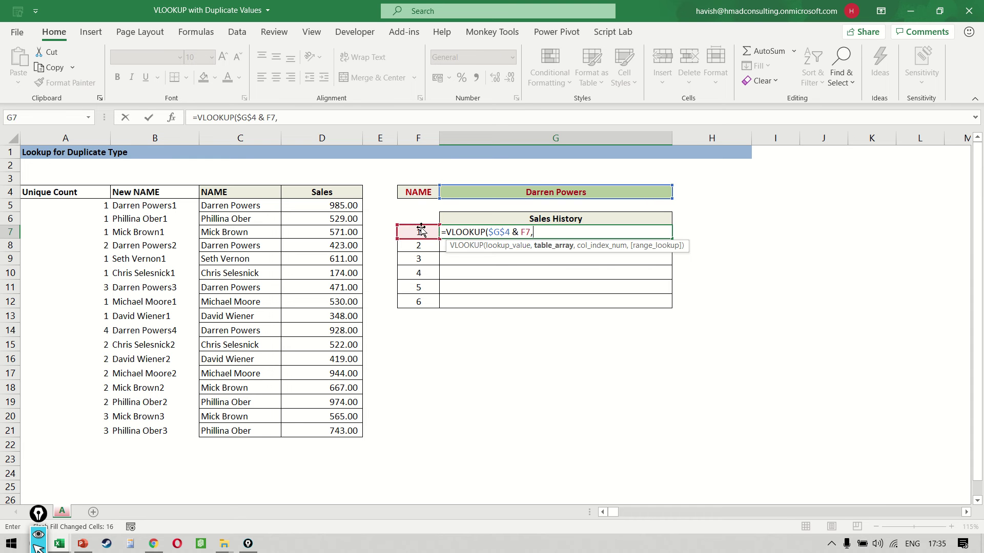
key(alt+Return)
text(b:)
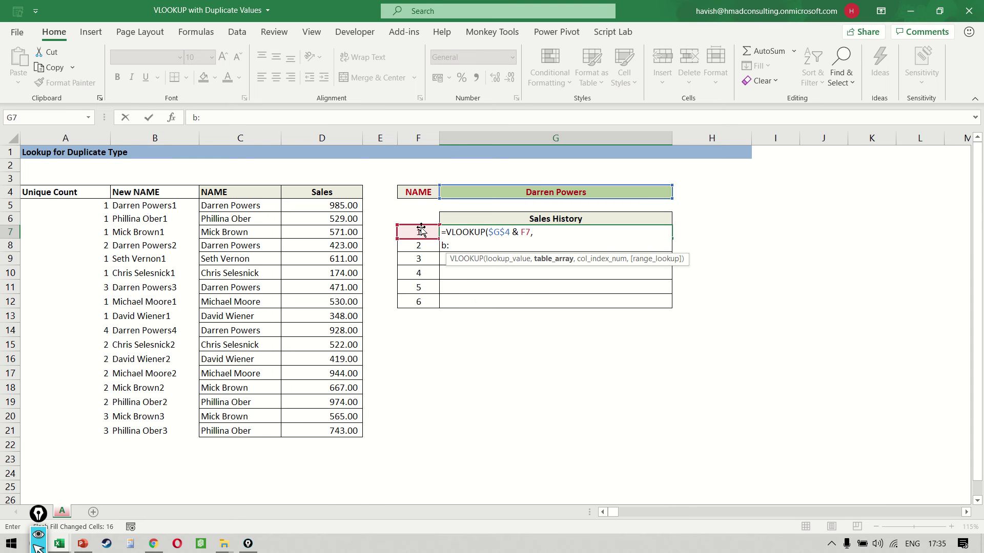
text(d,)
key(alt+Return)
text(3)
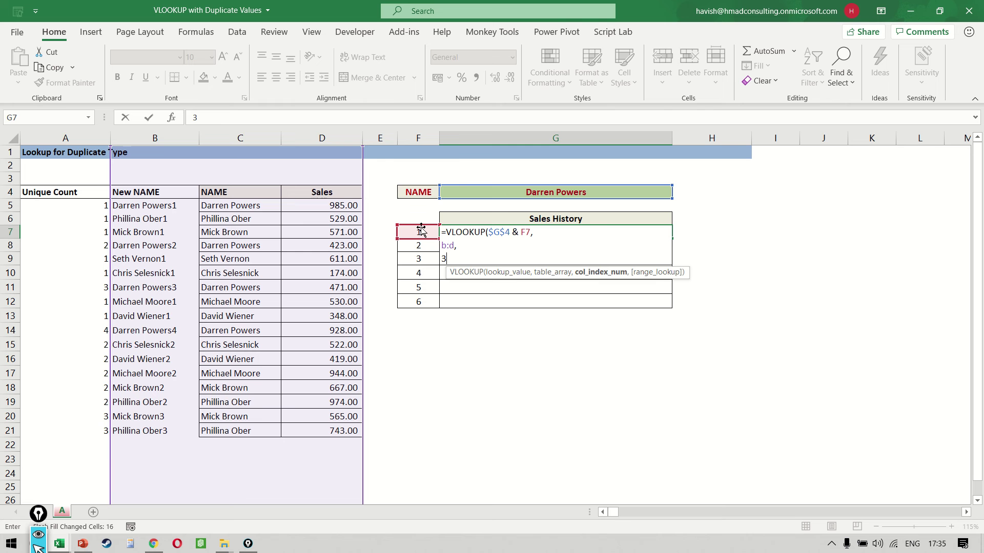
text(,)
key(alt+Return)
text(false))
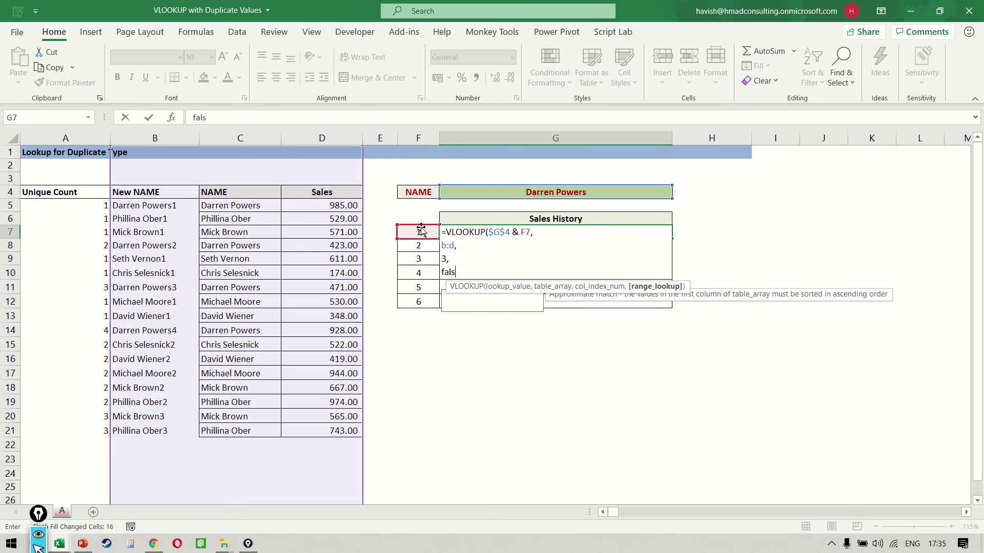
key(ctrl+Return)
- Fill the lookup down to G12, recommit the first two rows, and select the two #N/A results
key(shift+Down)
key(shift+Down)
key(shift+Down)
key(shift+Down)
key(shift+Down)
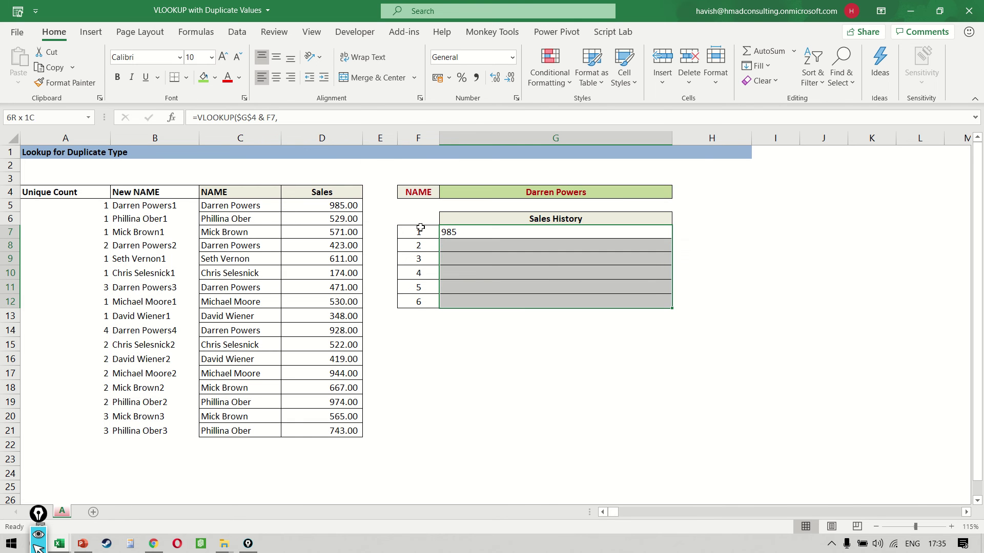
key(ctrl+d)
key(F2)
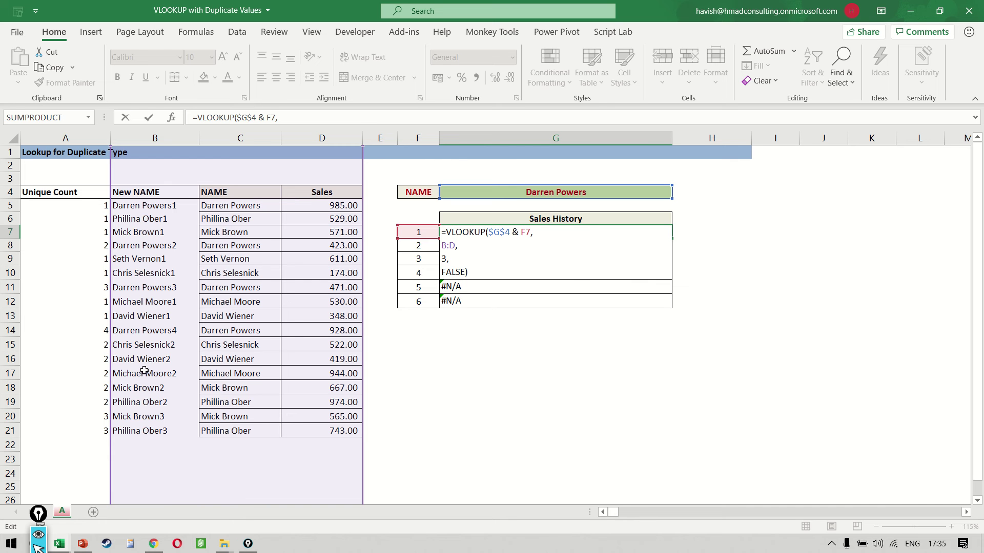
key(Return)
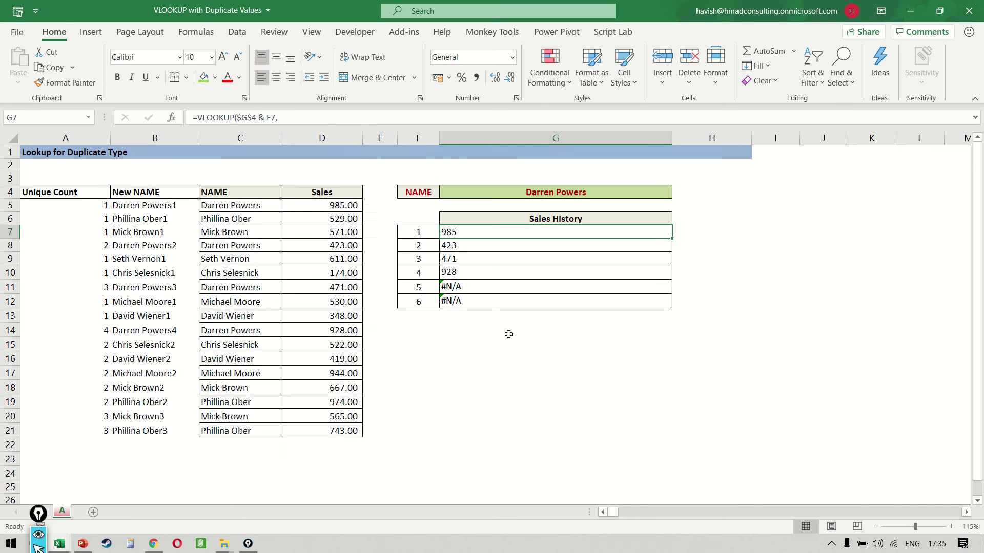
key(F2)
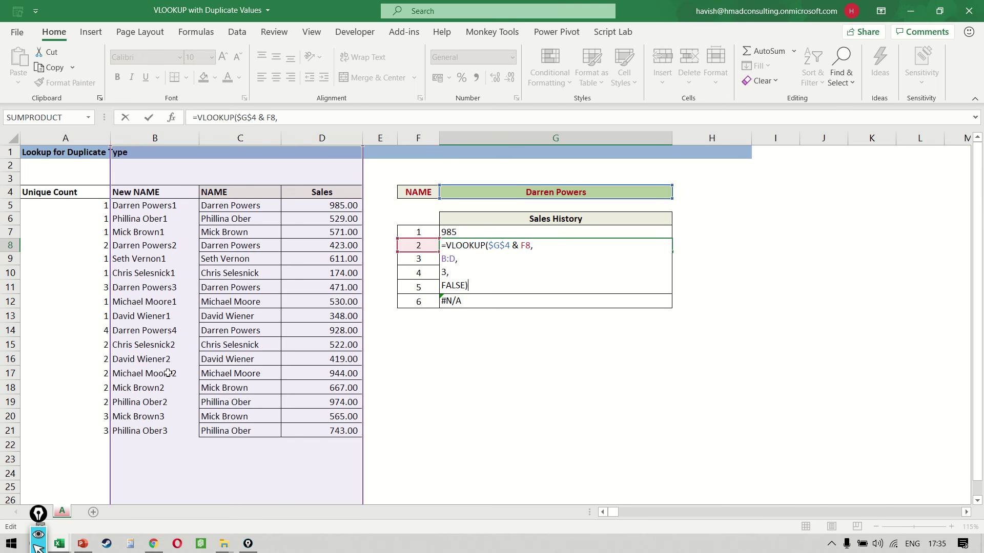
key(Return)
key(Down)
key(Down)
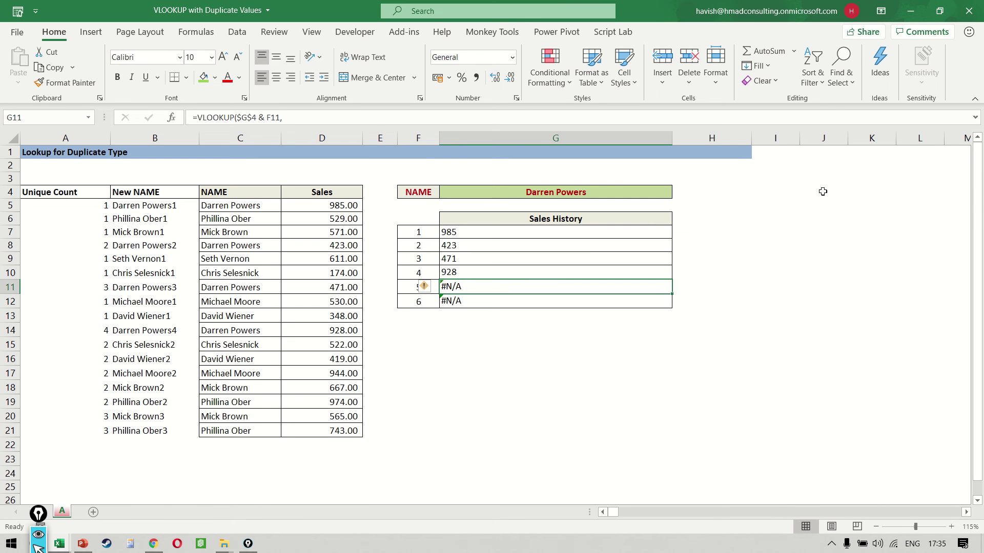
key(shift+Down)
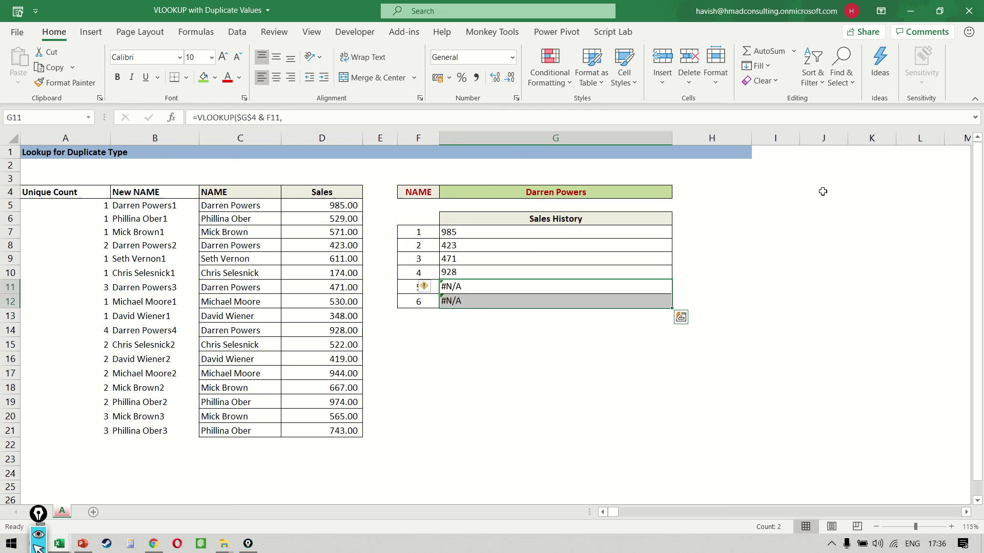
key(Left)
key(Left)
key(Left)
key(Left)
key(ctrl+Down)
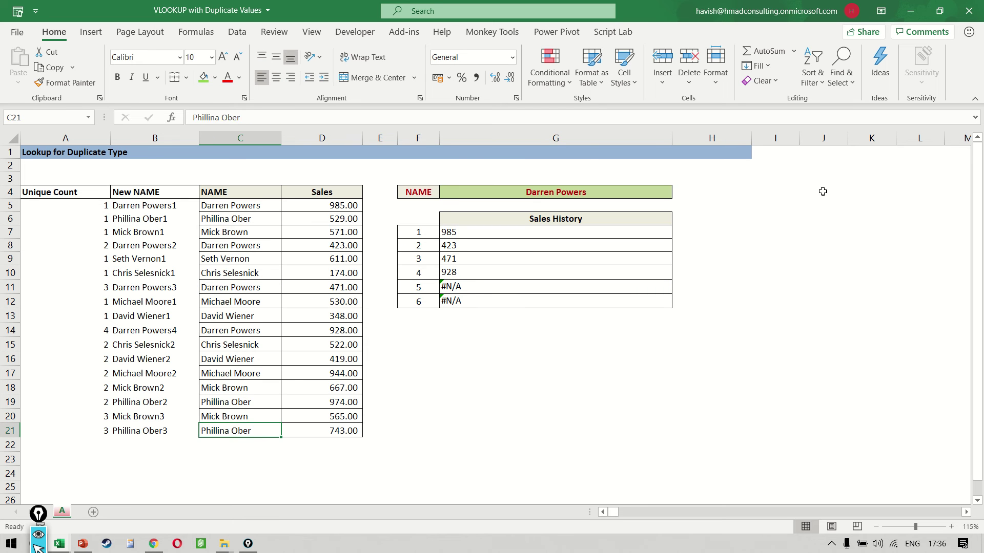
key(Down)
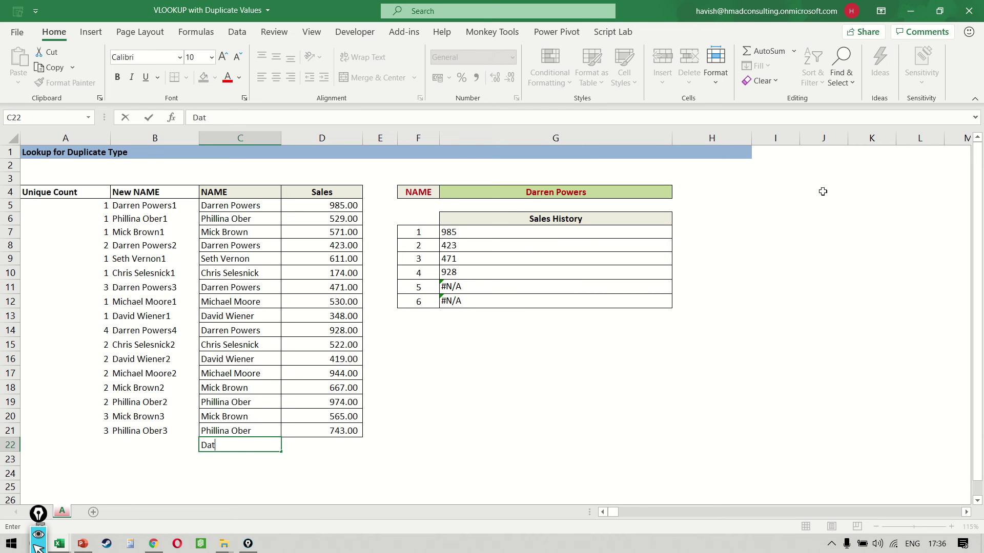
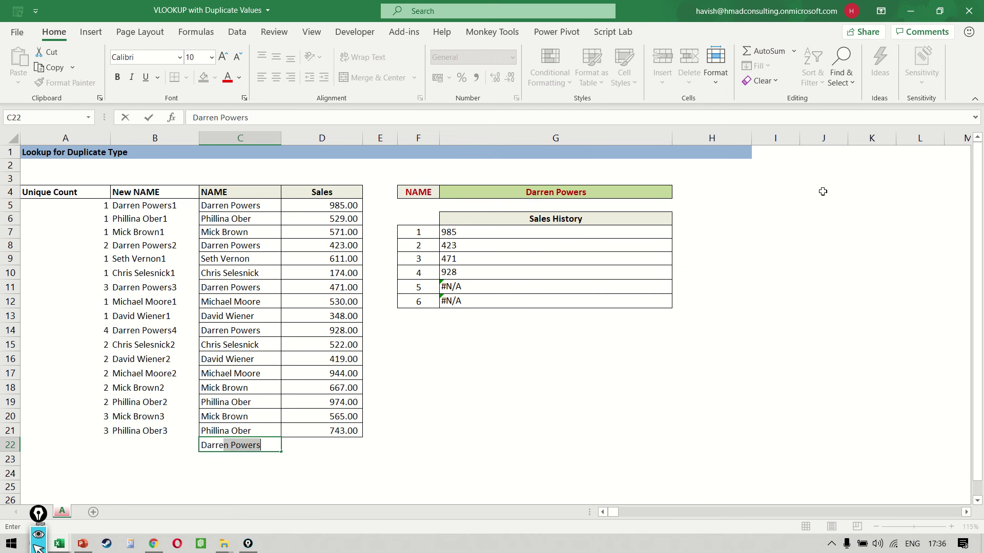
key(Tab)
text(123)
key(Return)
key(Up)
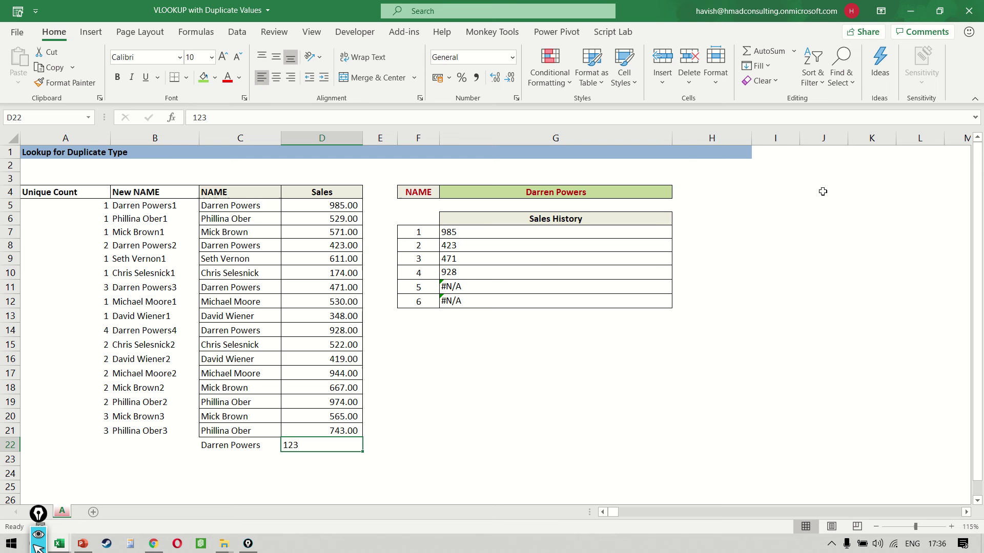
- Inspect the fifth Sales History row's formula without changing it
key(Up)
key(Up)
key(Right)
key(Right)
key(Right)
key(Up)
key(Up)
key(Up)
key(Up)
key(Up)
key(Up)
key(Up)
key(Up)
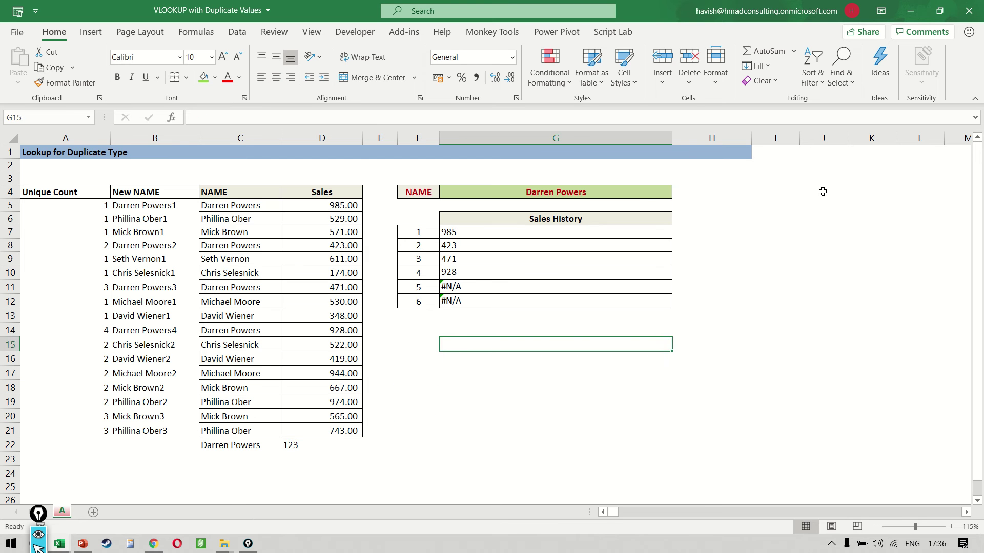
key(Up)
key(F2)
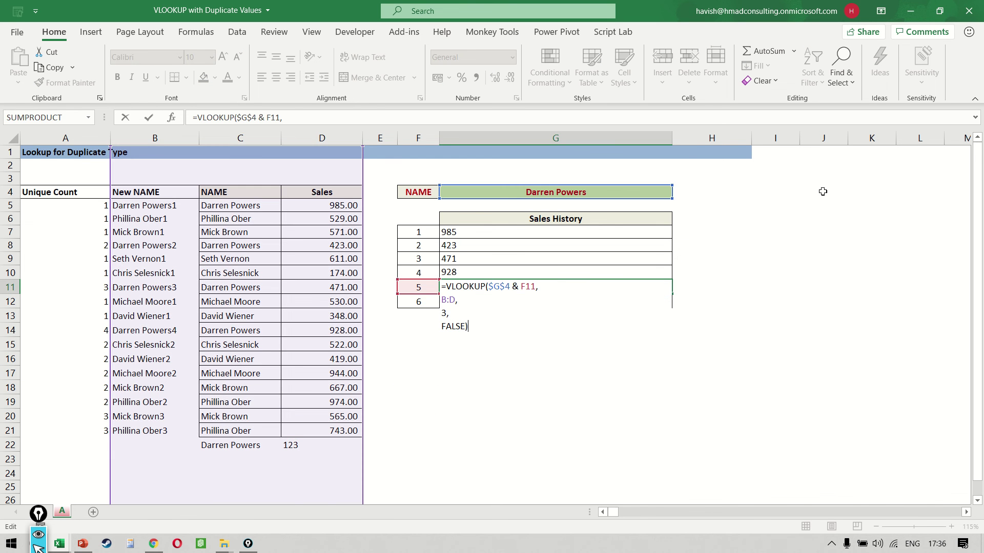
key(Escape)
- Try filling B22 by Flash Fill and copying down, then copy the COUNTIF into A22
key(Left)
key(Left)
key(Left)
key(Left)
key(Left)
key(Down)
key(Down)
key(Down)
key(Down)
key(Down)
key(Down)
key(Down)
key(Down)
key(Down)
key(Down)
key(Down)
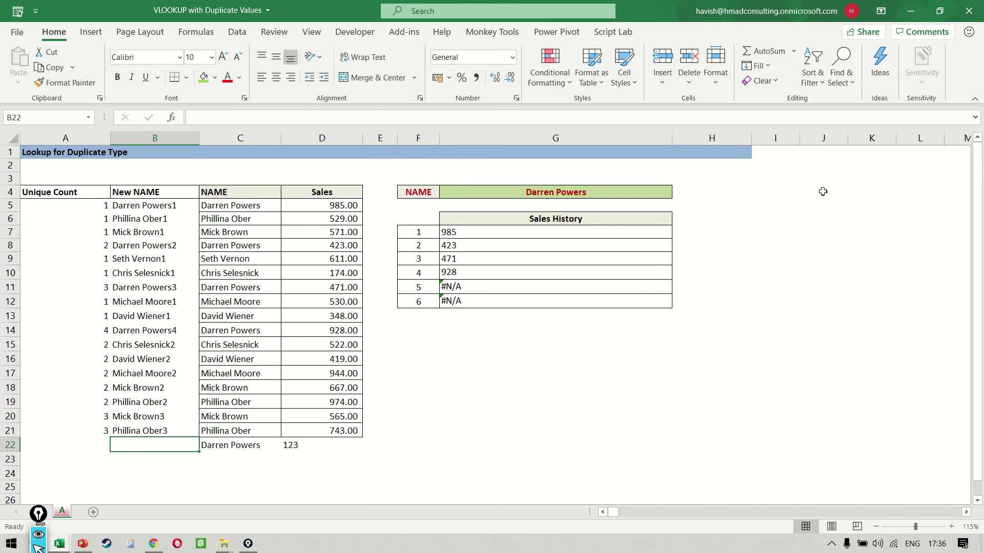
key(ctrl+e)
key(Right)
key(Right)
key(Left)
key(Left)
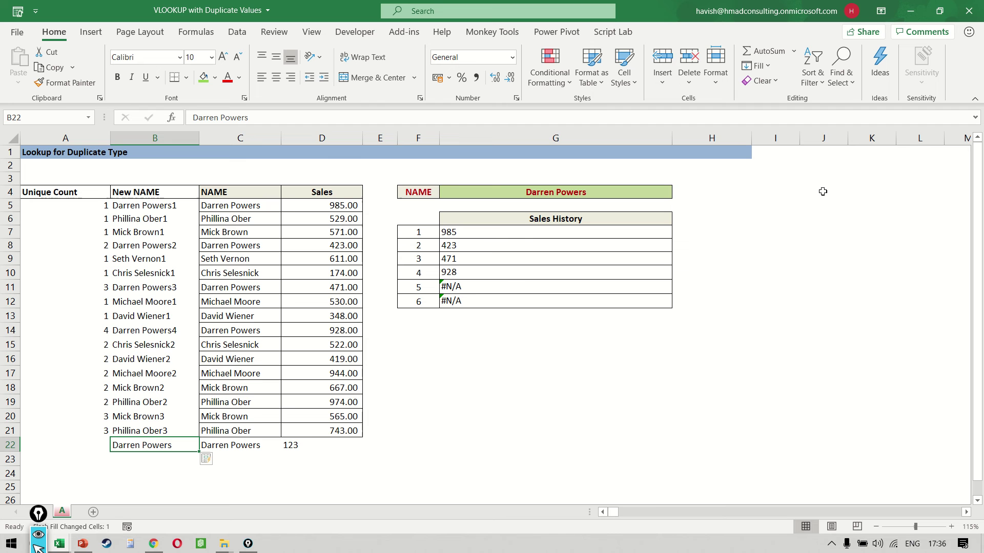
key(Delete)
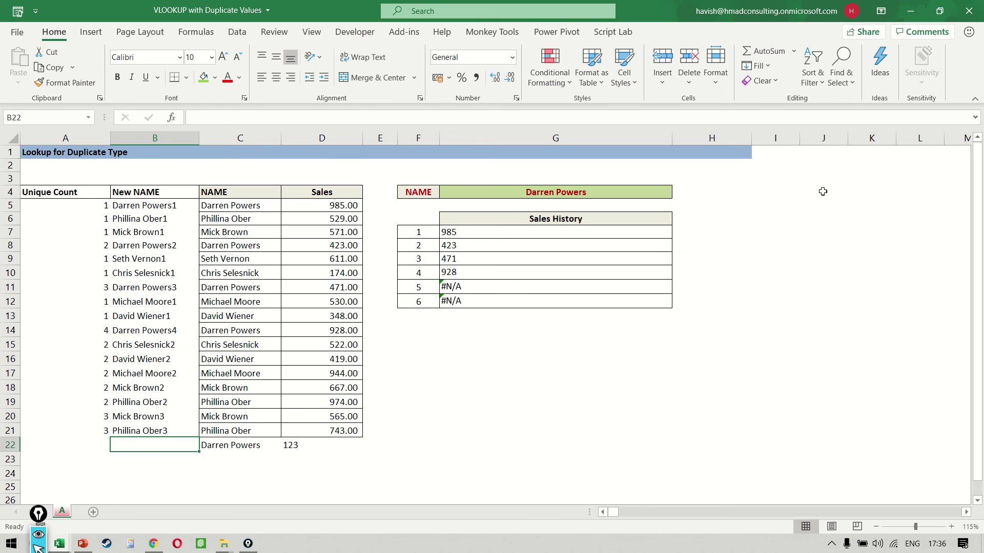
key(ctrl+d)
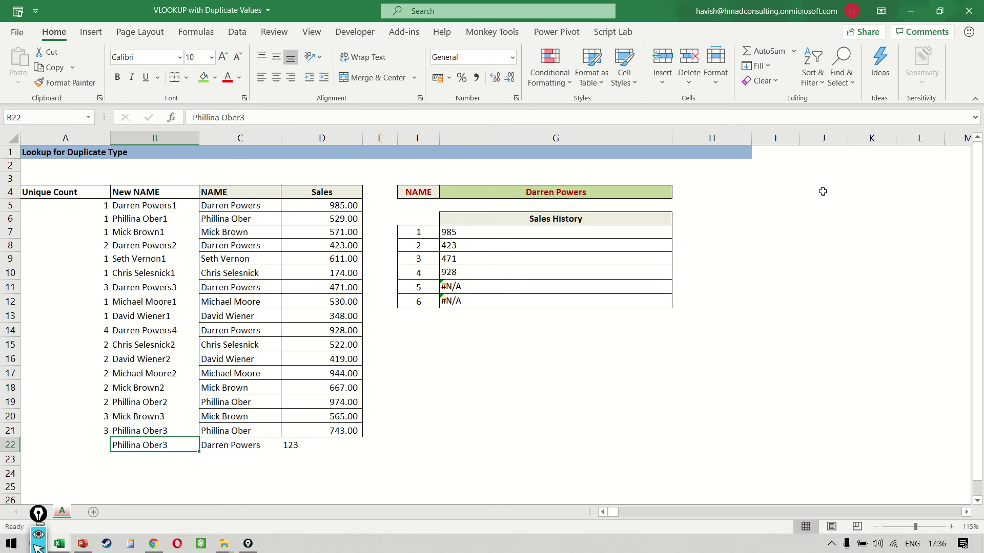
key(Left)
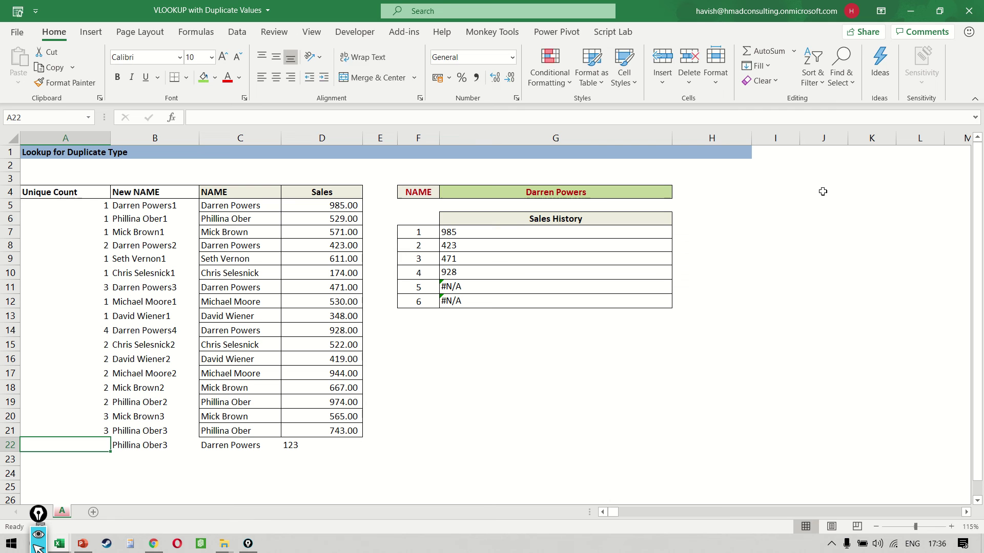
key(ctrl+d)
key(Right)
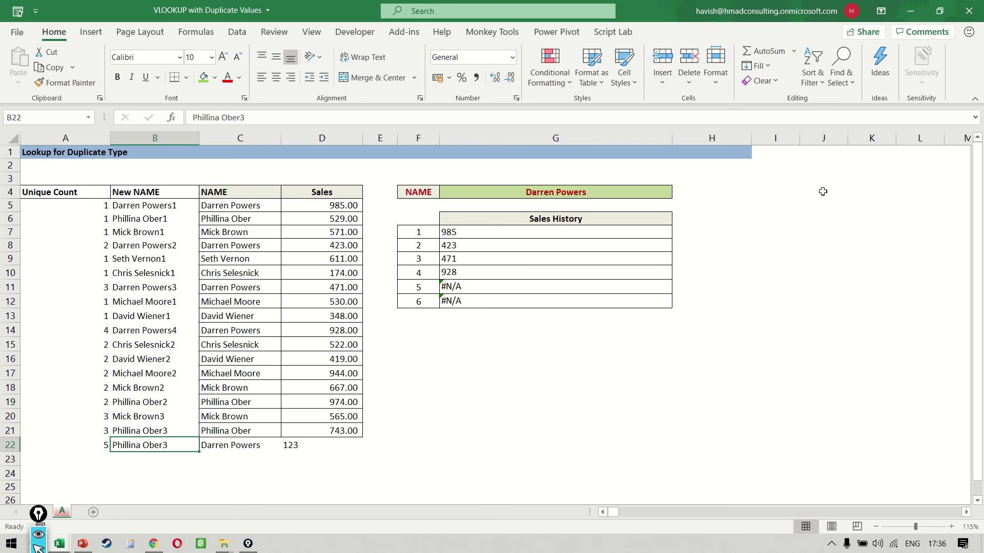
key(F2)
key(BackSpace)
key(Escape)
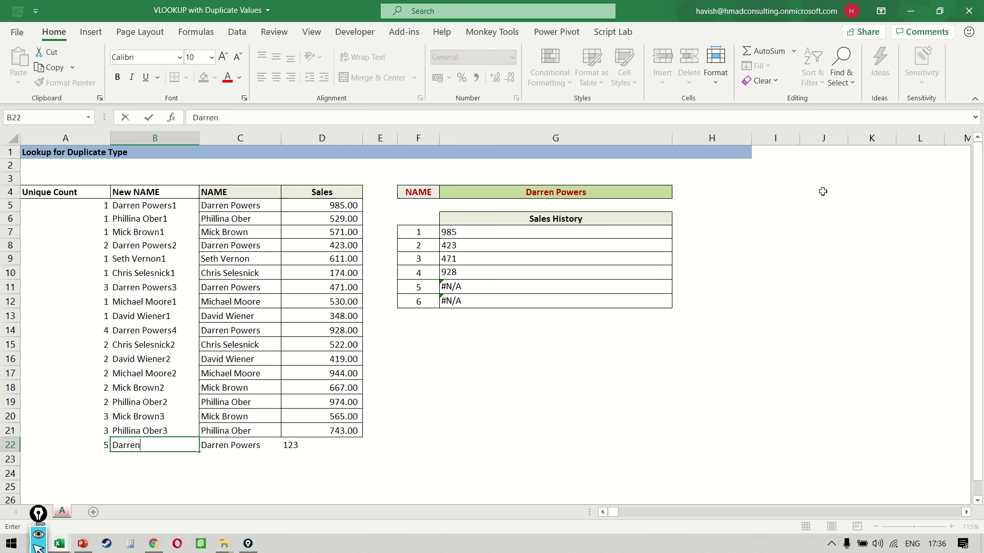
key(Return)
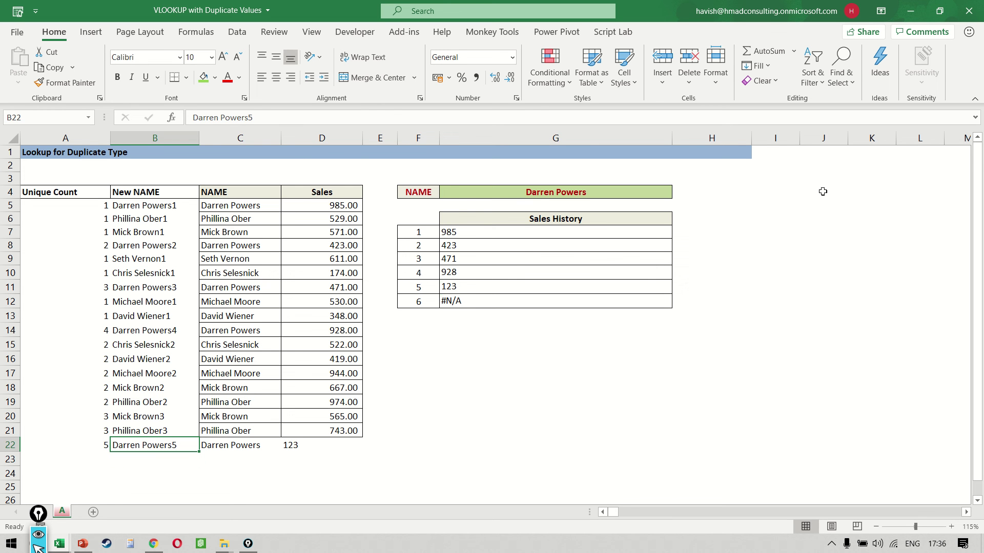
- Check the fifth Sales History result shows 123, then select test row 22
click(467, 286)
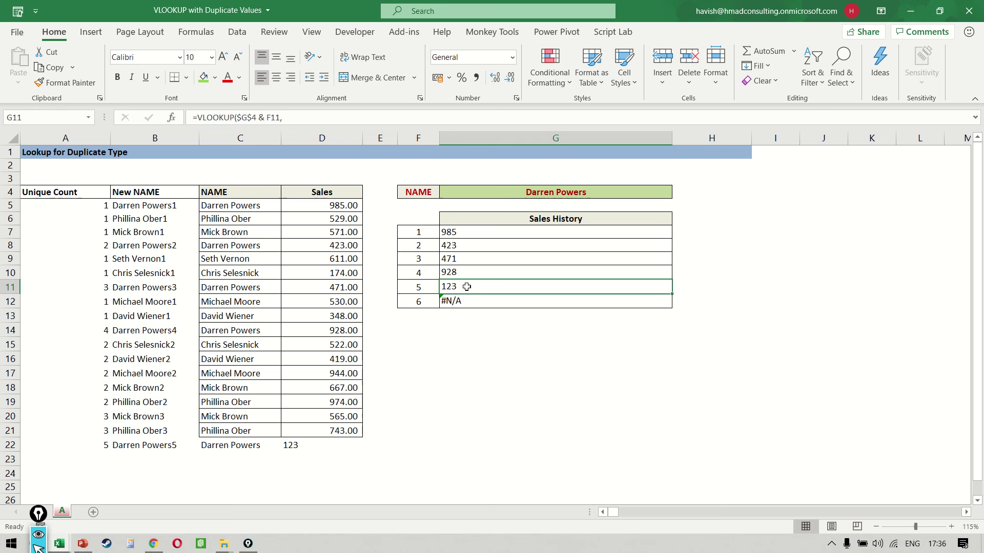
click(347, 444)
key(shift+space)
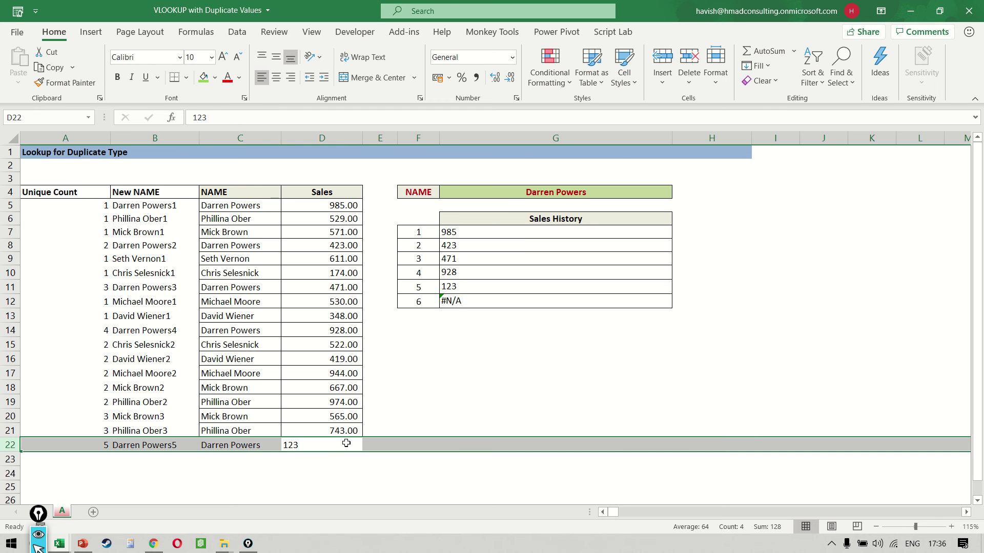
- Delete the test row 22 and return to the Sales History column
key(ctrl+minus)
key(Right)
key(Right)
key(Right)
key(Up)
key(Up)
key(Up)
key(Up)
key(Up)
key(Up)
key(Up)
key(Up)
key(Up)
key(Up)
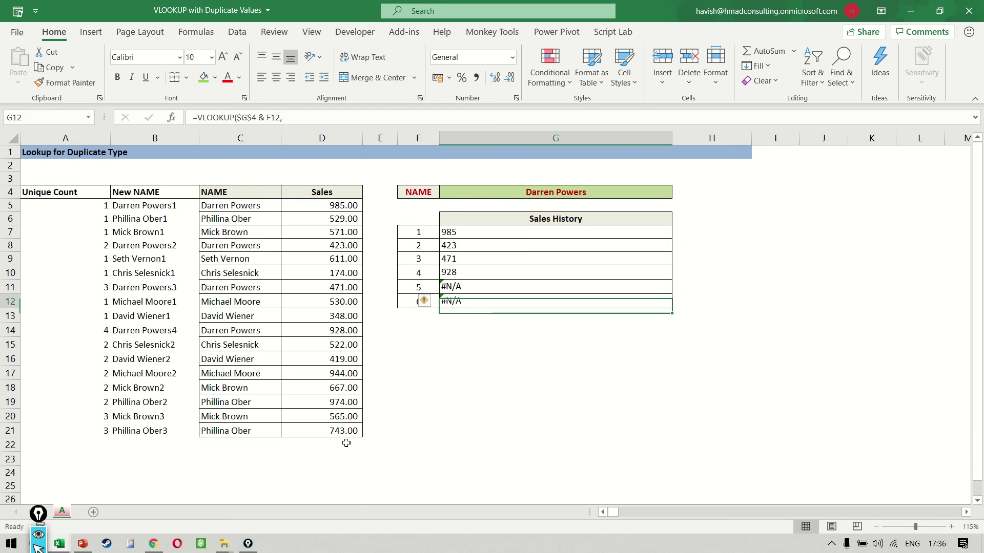
key(Up)
key(Up)
key(Up)
key(Up)
key(Up)
- Wrap the Sales History VLOOKUP in IFERROR with a "" fallback, applied to G7:G12
key(F2)
key(ctrl+Home)
key(Right)
key(Right)
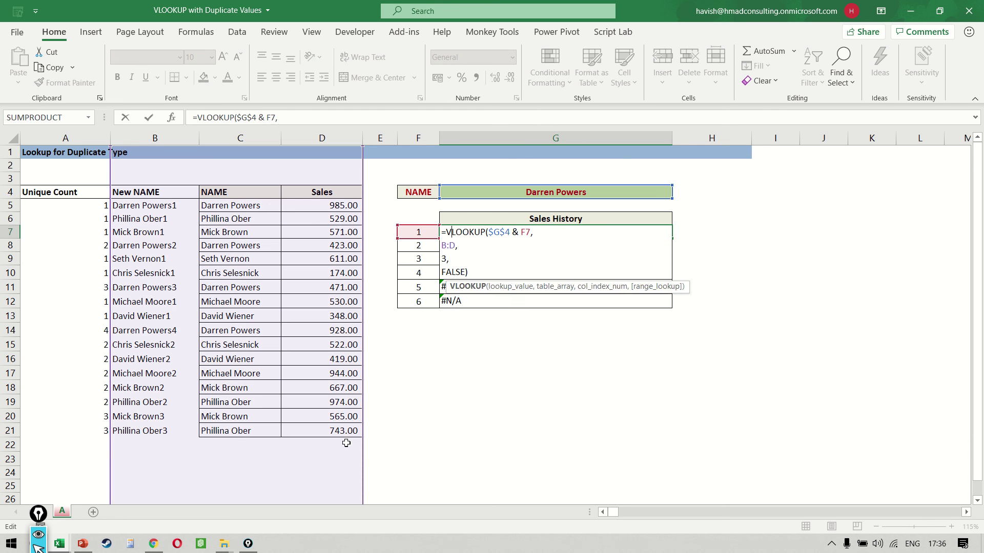
key(Left)
text(IFERROR()
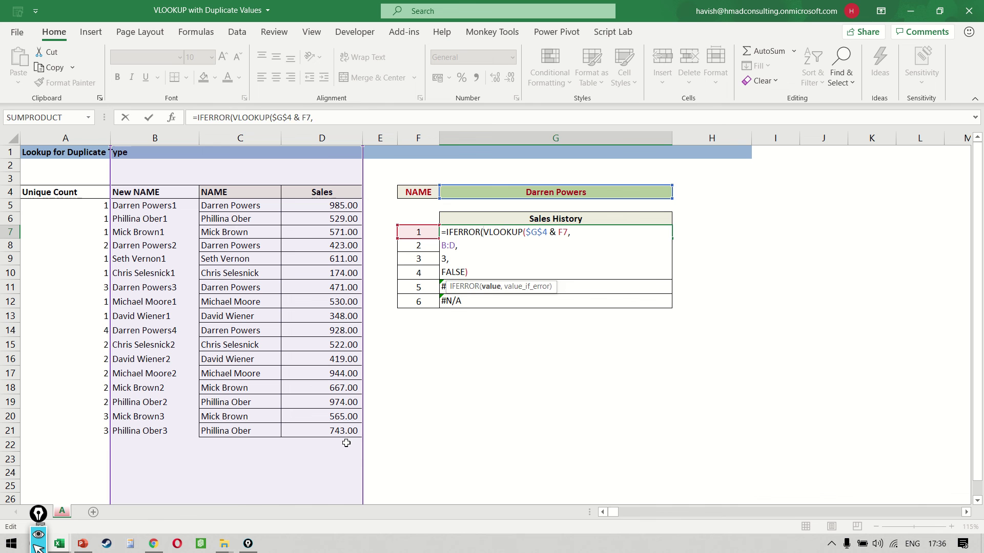
key(Down)
key(Down)
key(Down)
key(End)
text(,)
key(alt+Return)
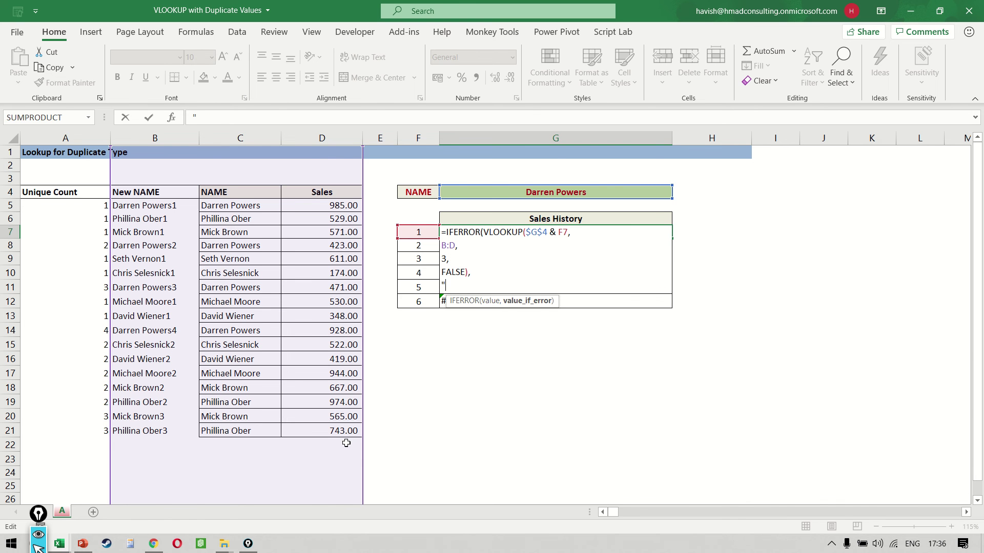
text(""))
key(ctrl+Return)
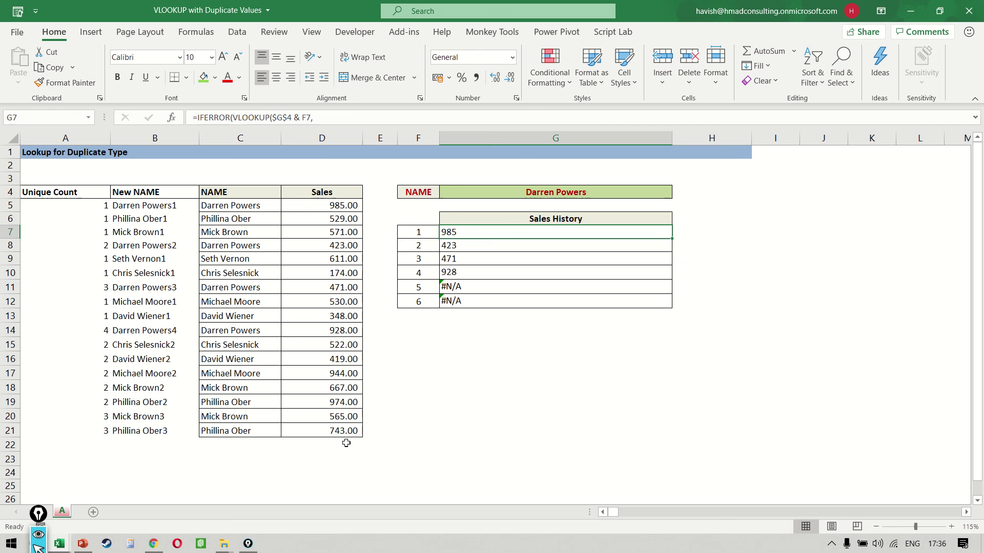
key(Up)
key(Up)
key(Up)
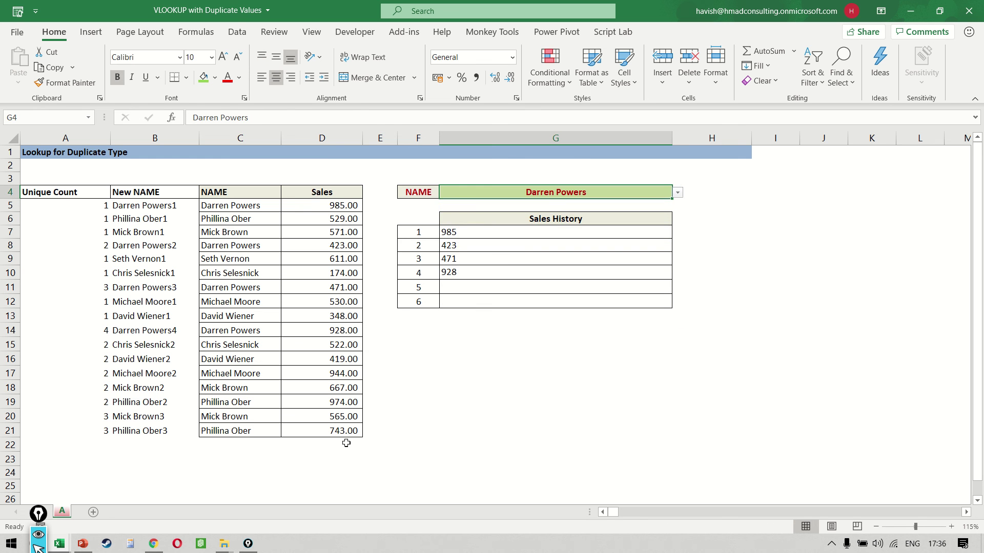
key(alt+Down)
key(Return)
key(alt+Down)
key(Down)
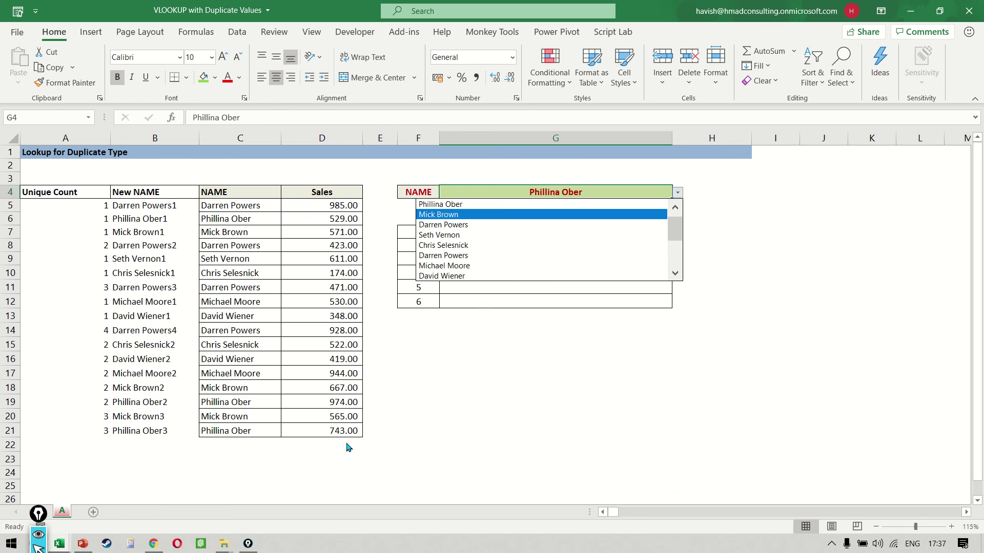
key(Down)
key(Return)
key(alt+Down)
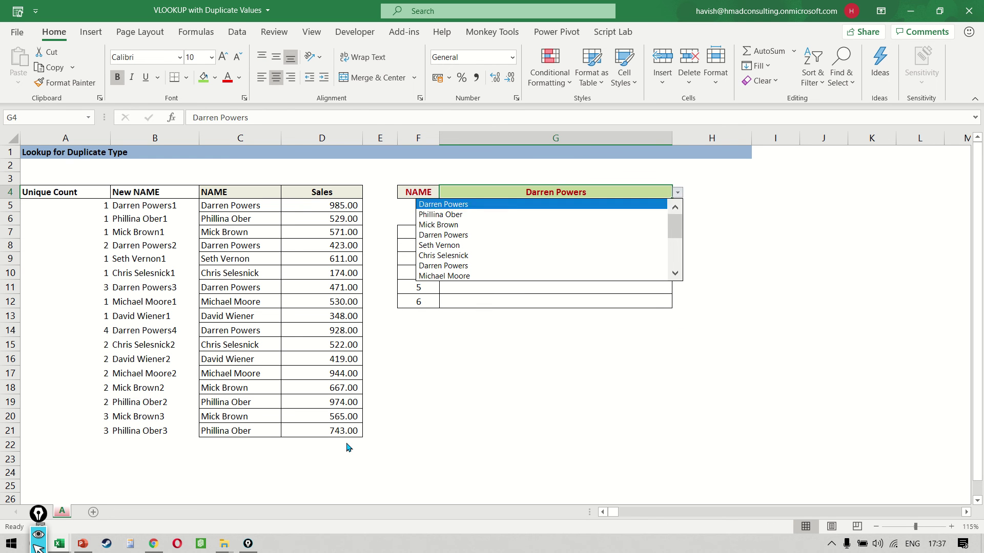
key(Down)
key(Down)
key(Down)
key(Down)
key(Return)
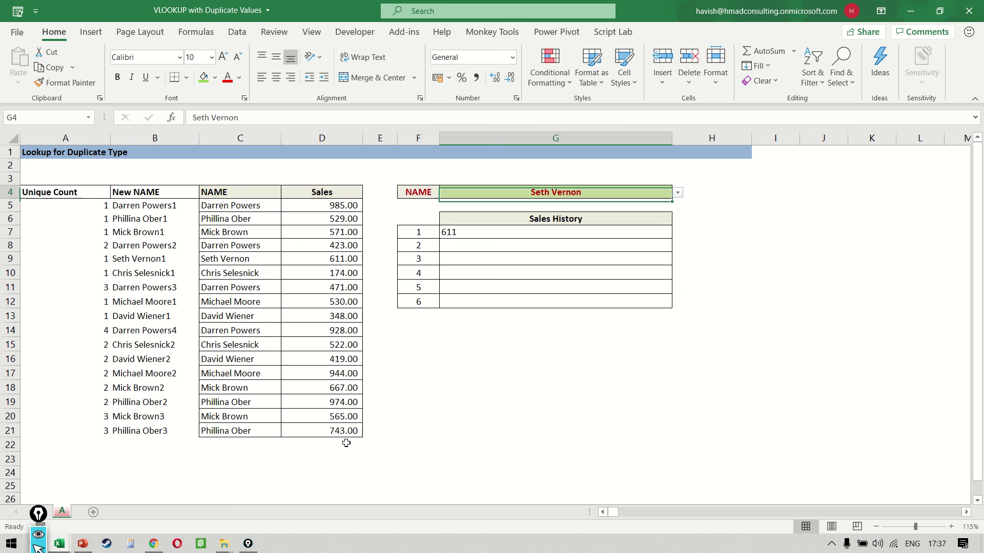
key(alt+Down)
key(Down)
key(Down)
key(Down)
key(Down)
key(Return)
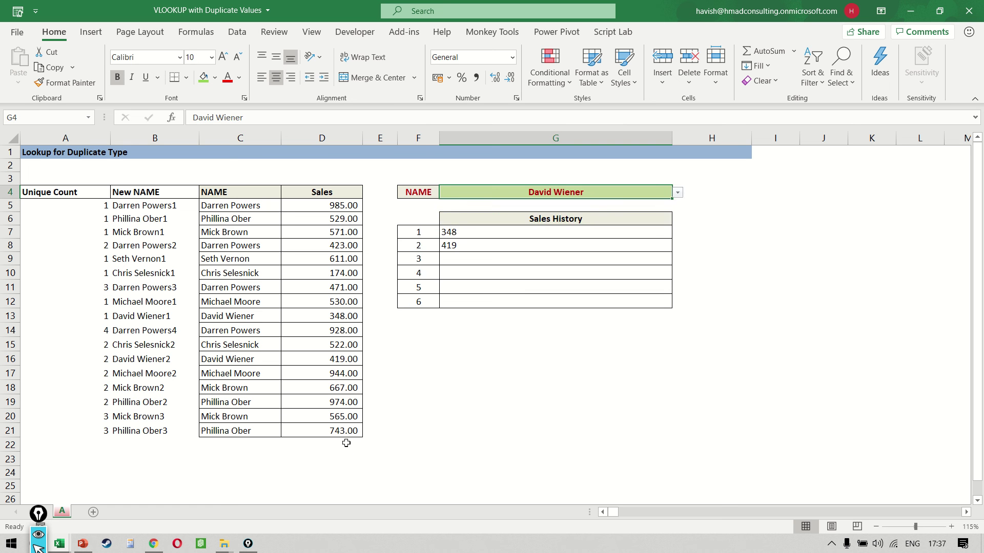
key(alt+Down)
key(Up)
key(Up)
key(Up)
key(Up)
key(Up)
key(Up)
key(Up)
key(Up)
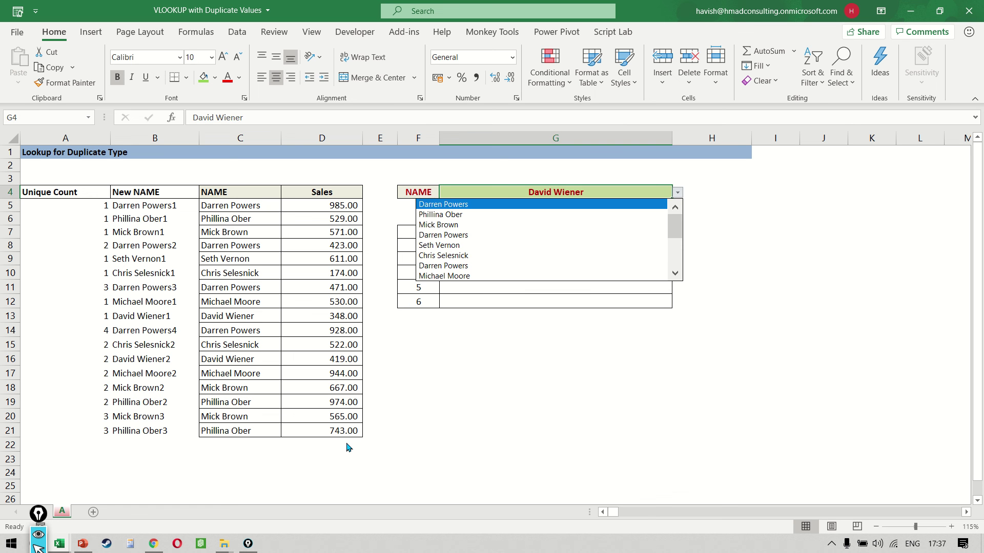
key(Return)
key(Down)
key(Down)
key(Down)
key(F2)
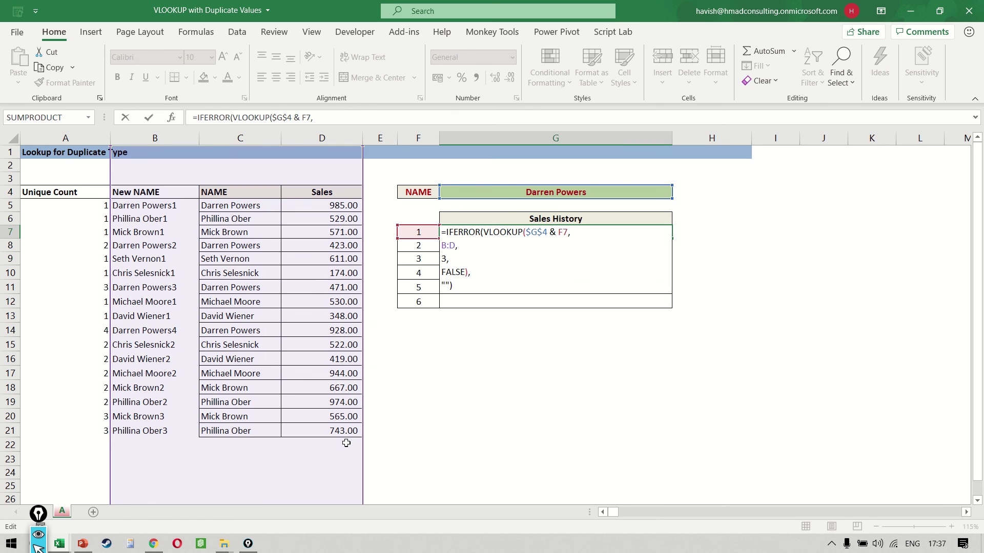
key(Escape)
click(148, 135)
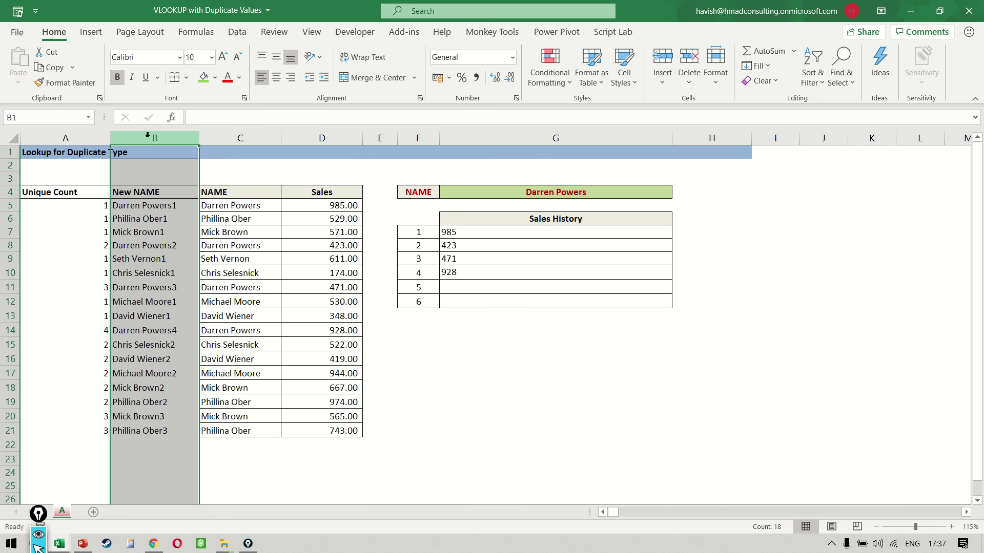
- Undo the Unique Count and New NAME helper columns, leaving column A blank
click(77, 248)
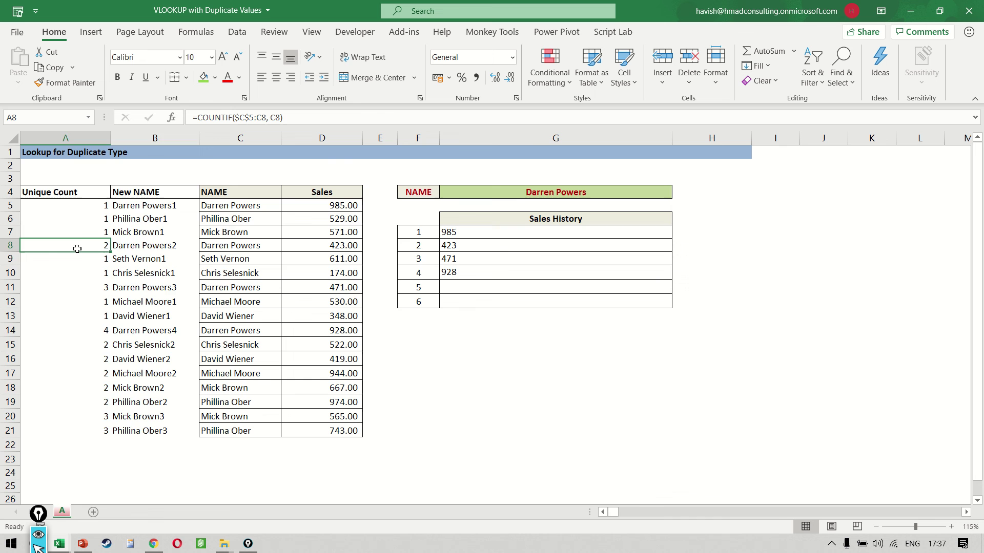
key(ctrl+z)
key(ctrl+z)
key(ctrl+z)
key(ctrl+z)
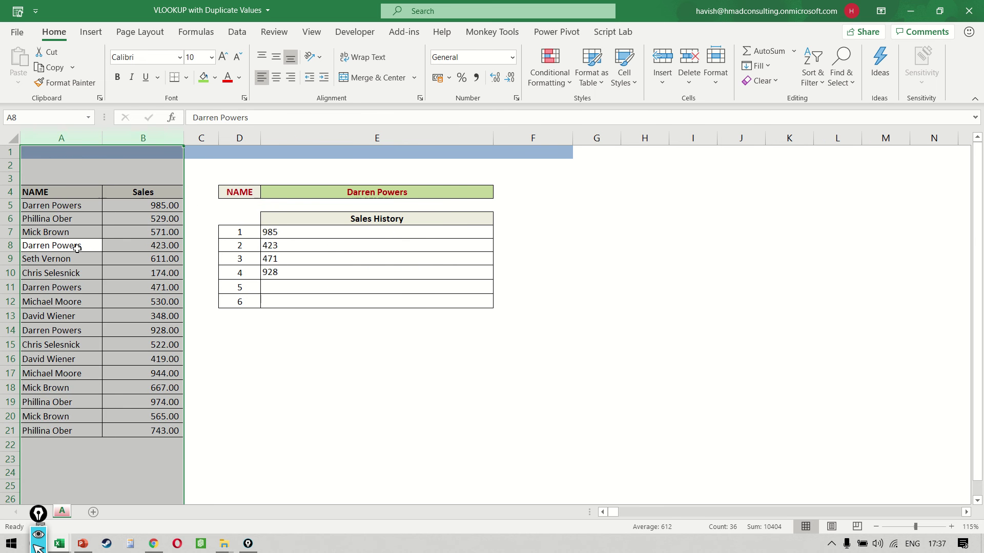
key(Up)
key(Up)
key(Up)
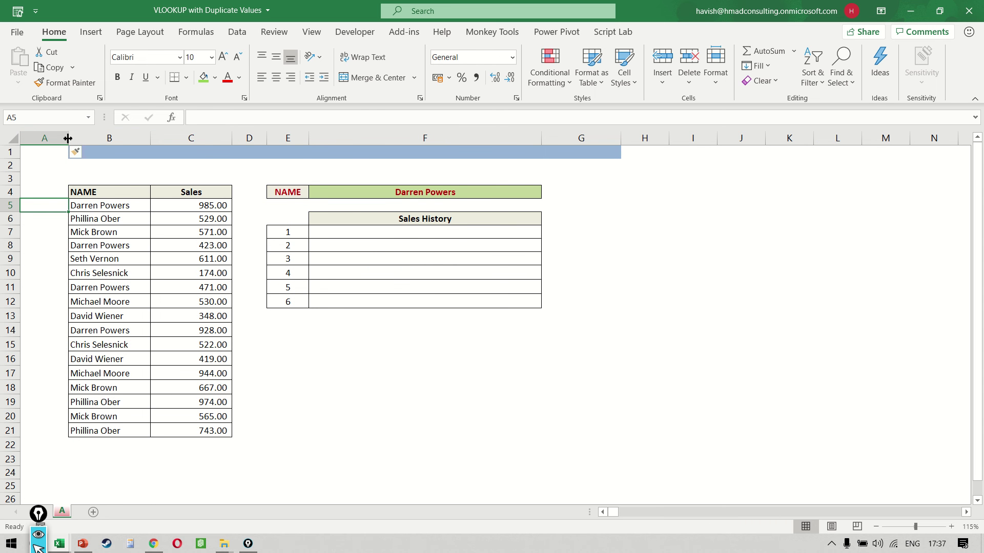
- Widen column A and enter =B5 & COUNTIF($B$5:B5, B5) in A5
drag(68, 138, 259, 138)
text(=)
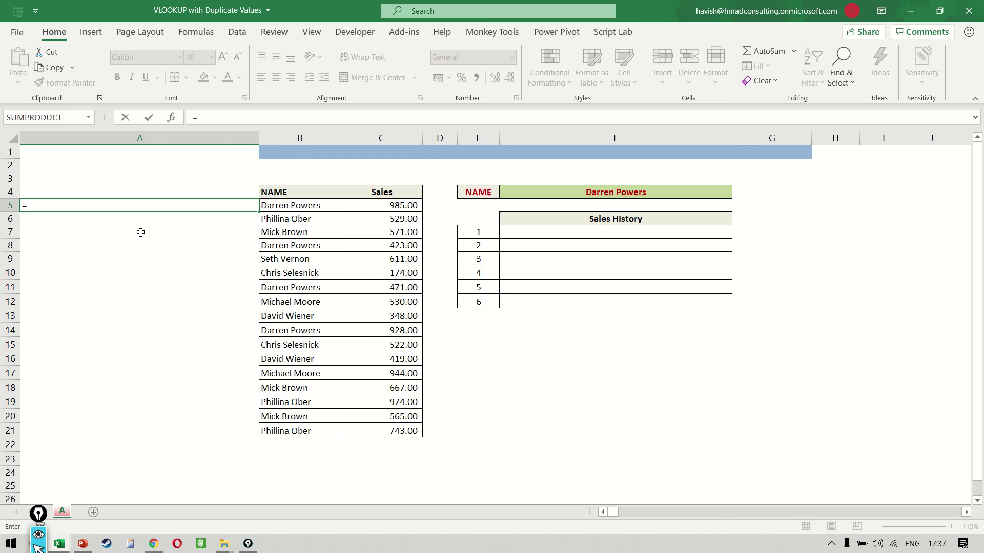
key(Right)
text(& )
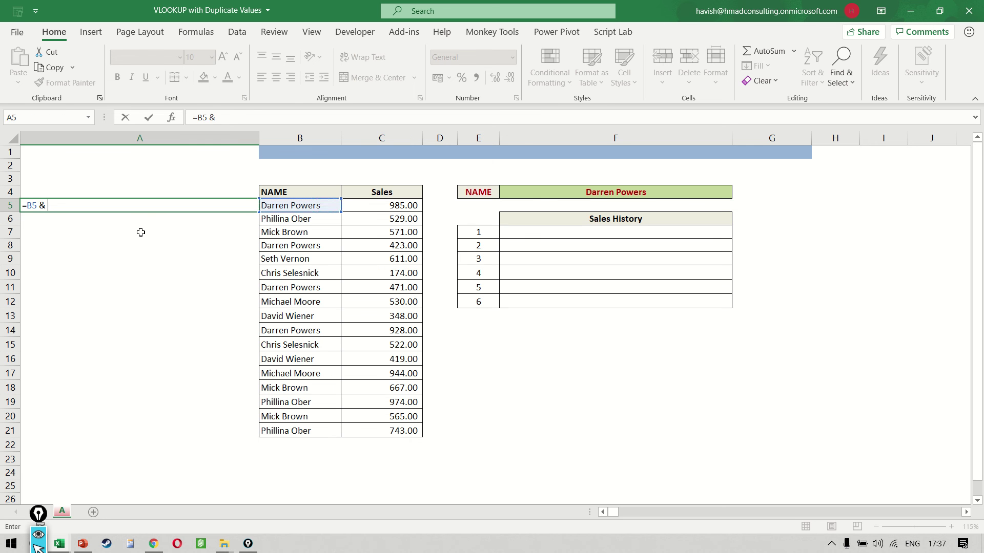
text(count)
key(Down)
key(Down)
key(Down)
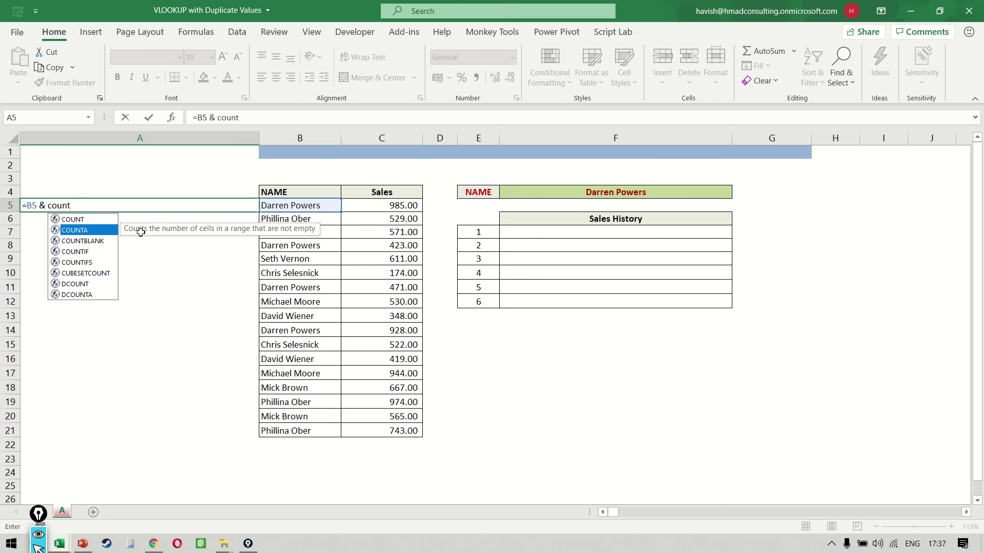
key(Tab)
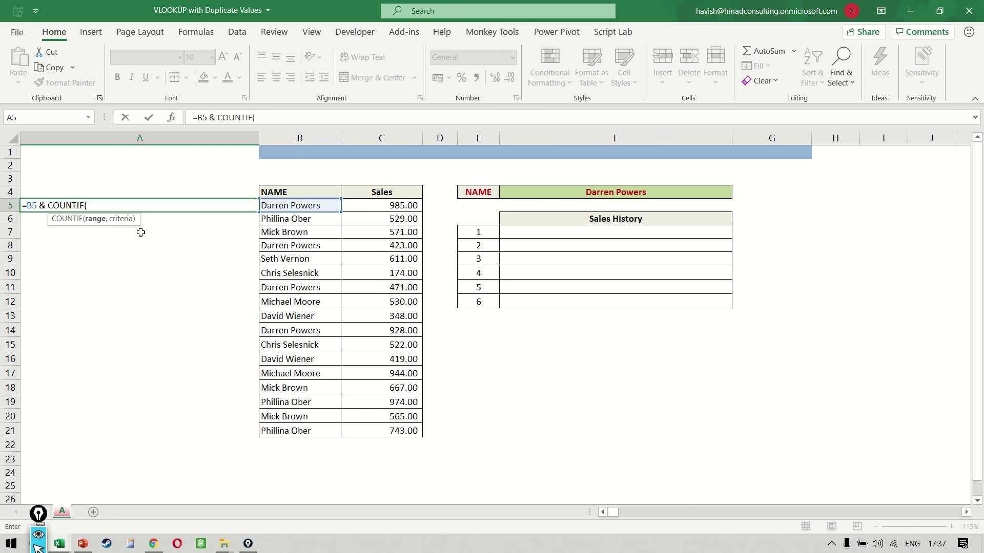
text($b$5:b5)
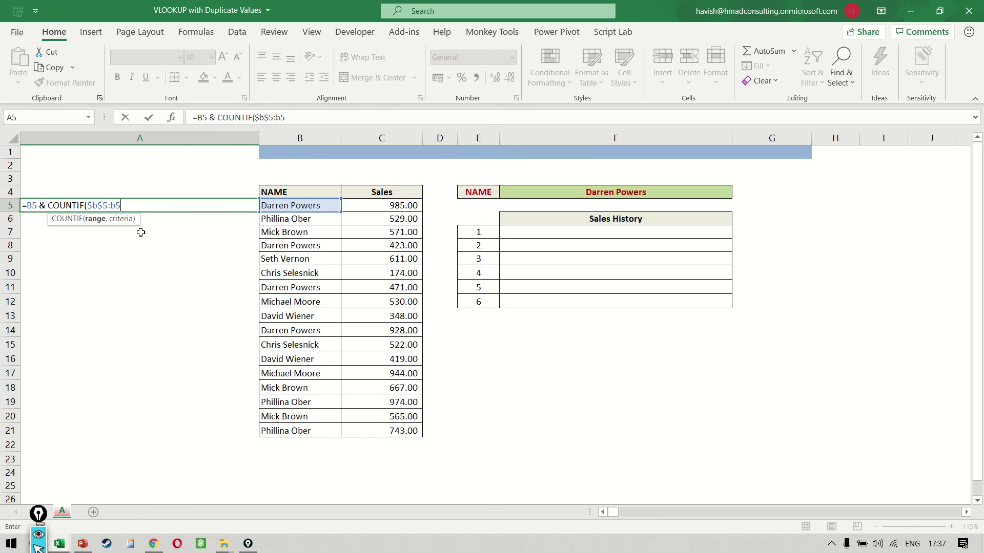
text(, b5))
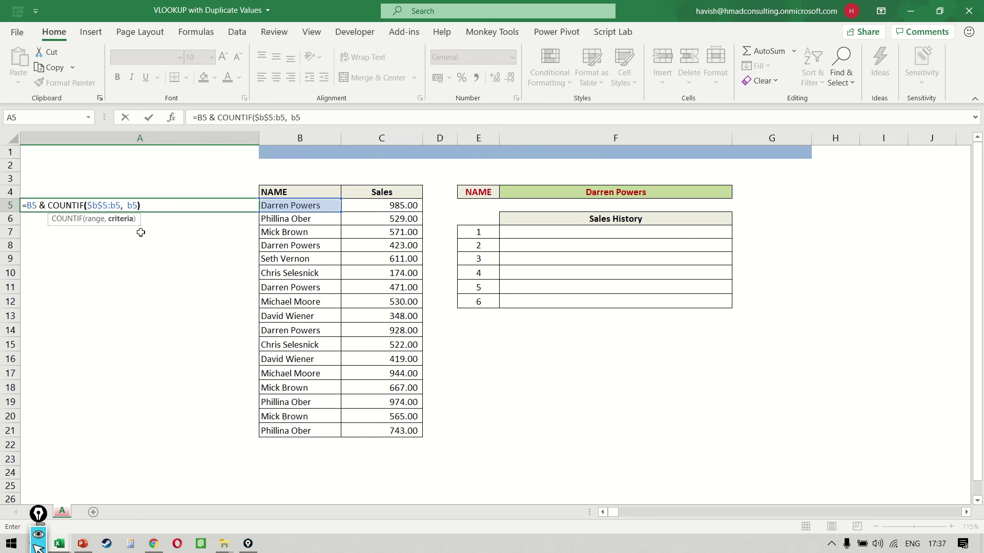
key(Return)
- Fill the A5 name-plus-count formula down through A21
key(Up)
key(Right)
key(ctrl+Down)
key(Left)
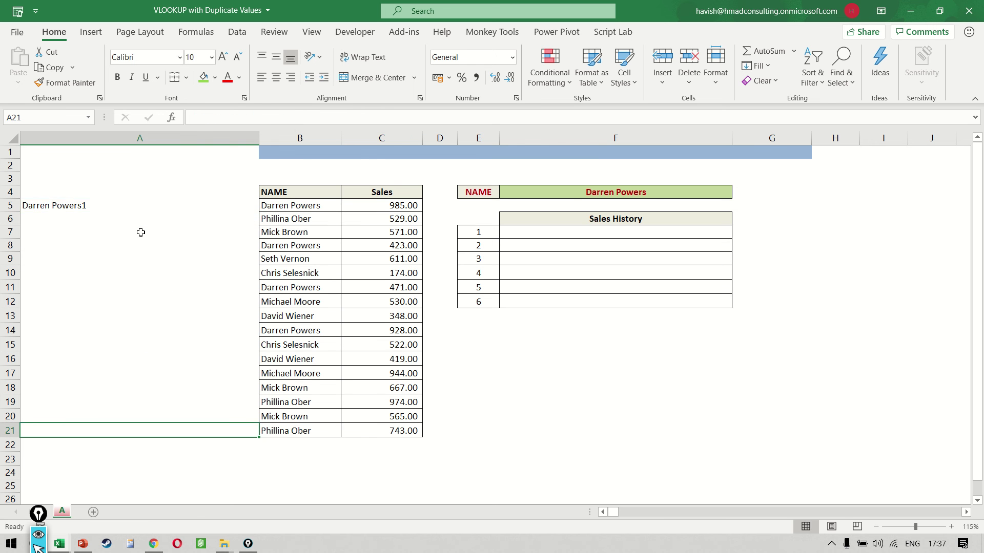
key(ctrl+shift+Up)
key(ctrl+d)
key(ctrl+Up)
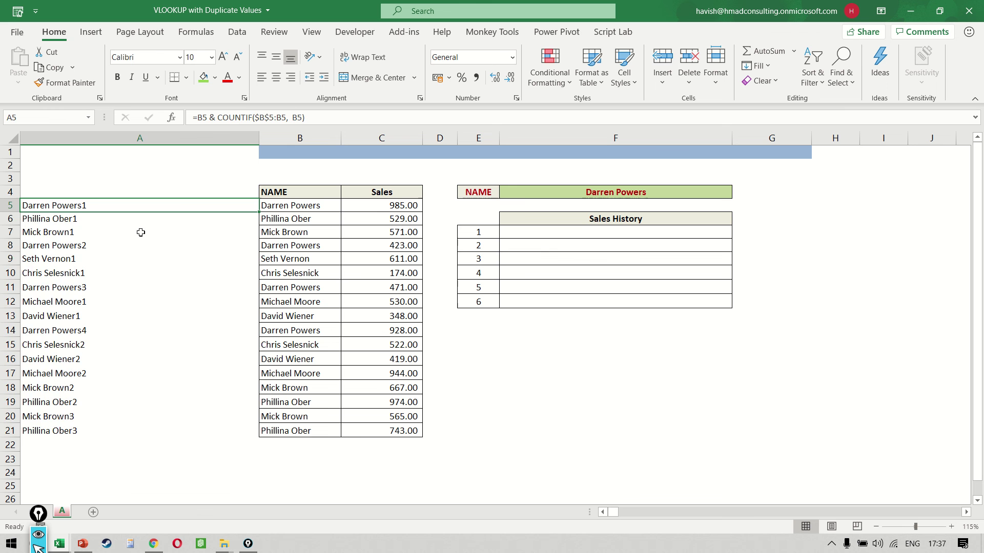
key(ctrl+shift+Down)
- Add a bold 'New Names' header in A4 and review the A5 formula
key(Up)
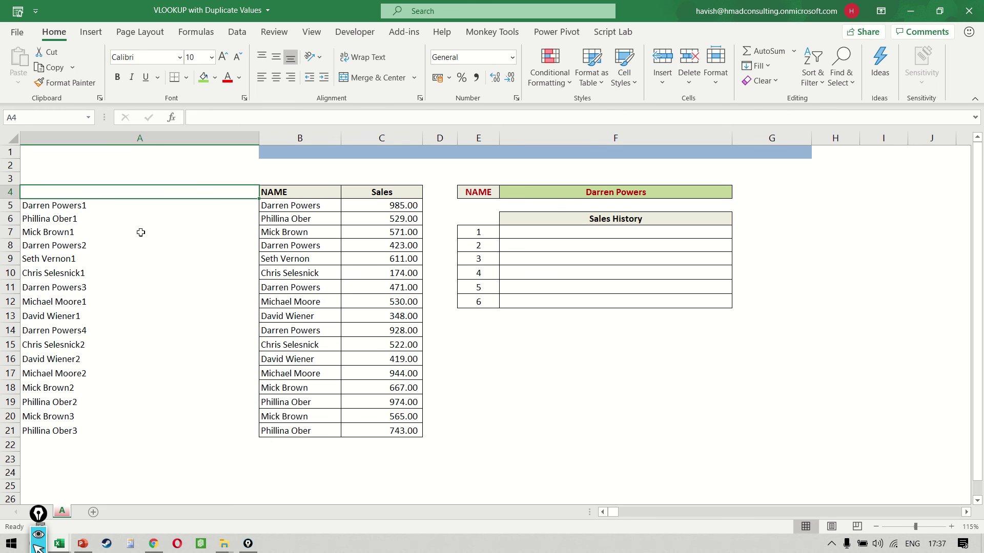
text(New Nm)
key(BackSpace)
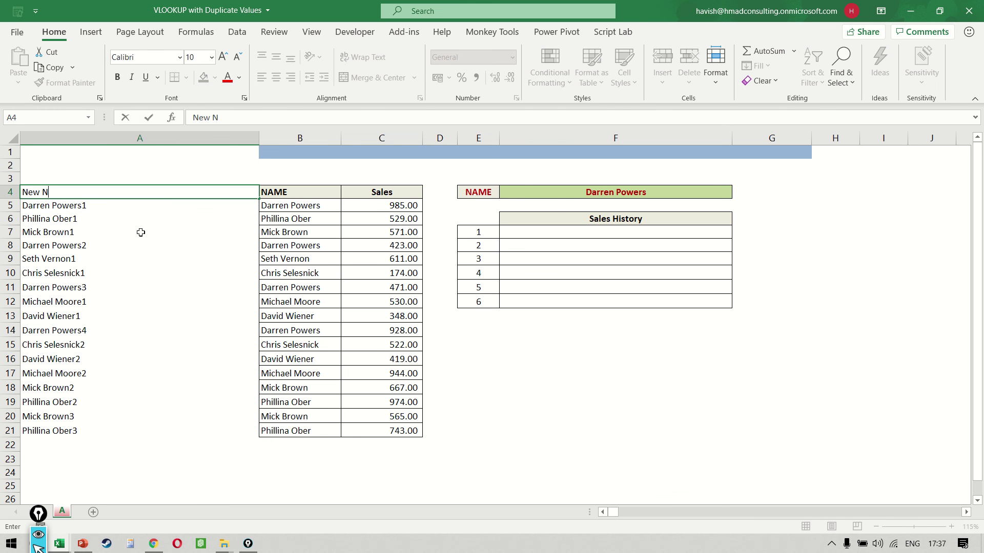
text(ames)
key(Return)
key(Up)
key(ctrl+b)
key(Down)
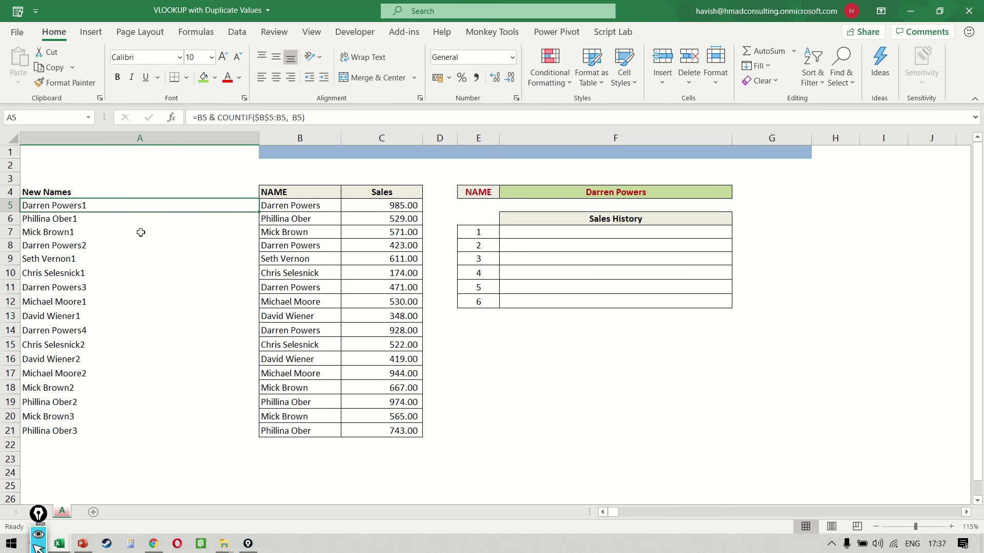
key(ctrl+shift+Down)
key(F2)
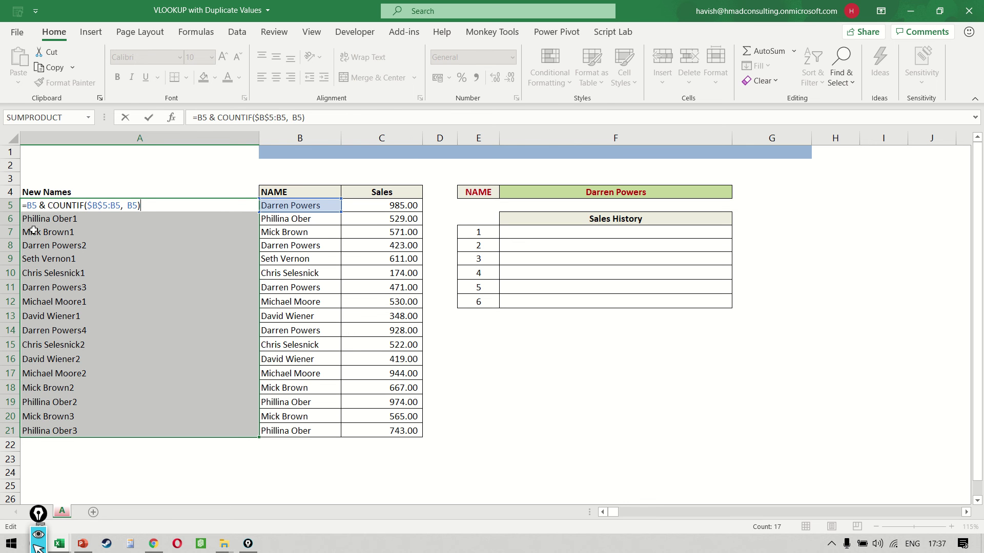
- Start a VLOOKUP in F7 keyed on $F$4 & E7
key(ctrl+Return)
click(529, 236)
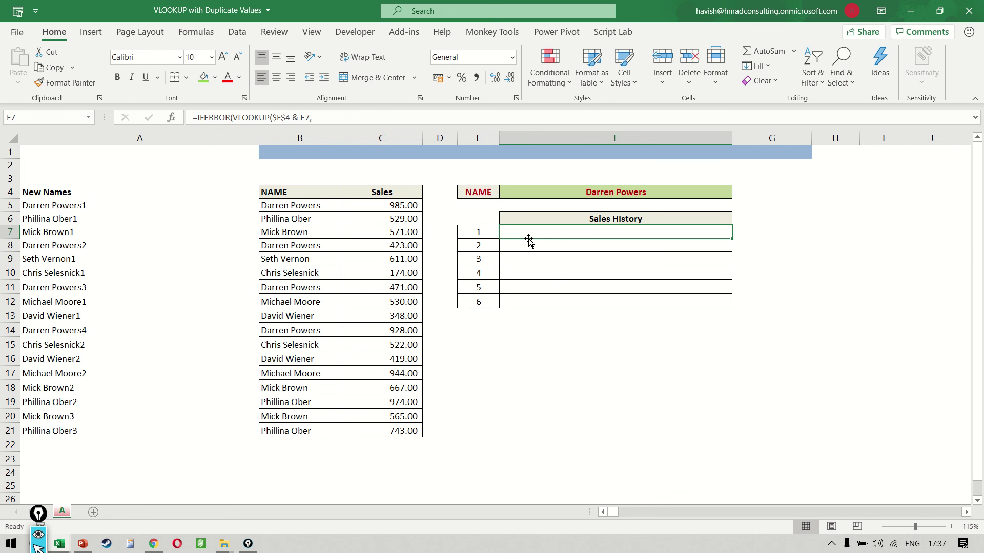
text(=vlo)
key(Tab)
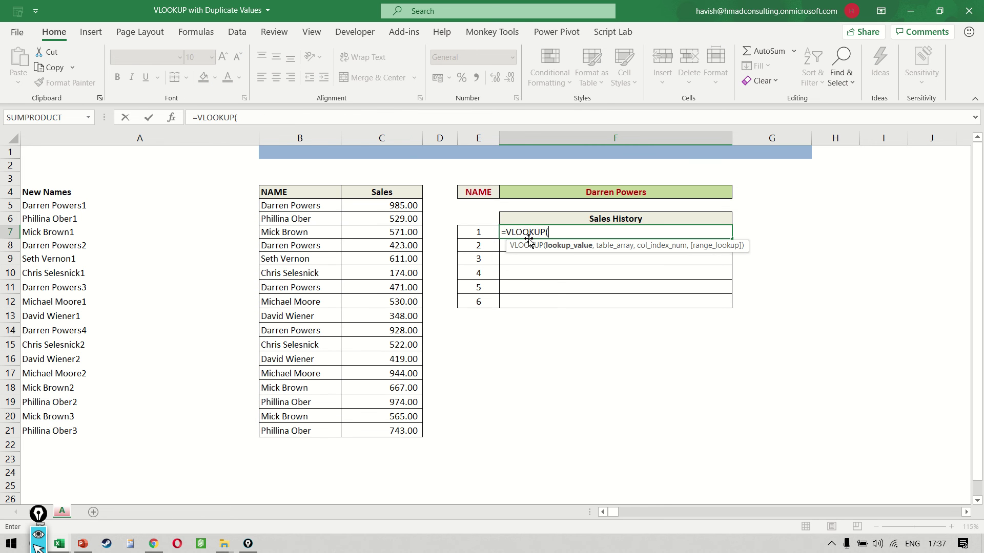
key(Up)
key(Up)
key(Up)
key(F4)
text(&)
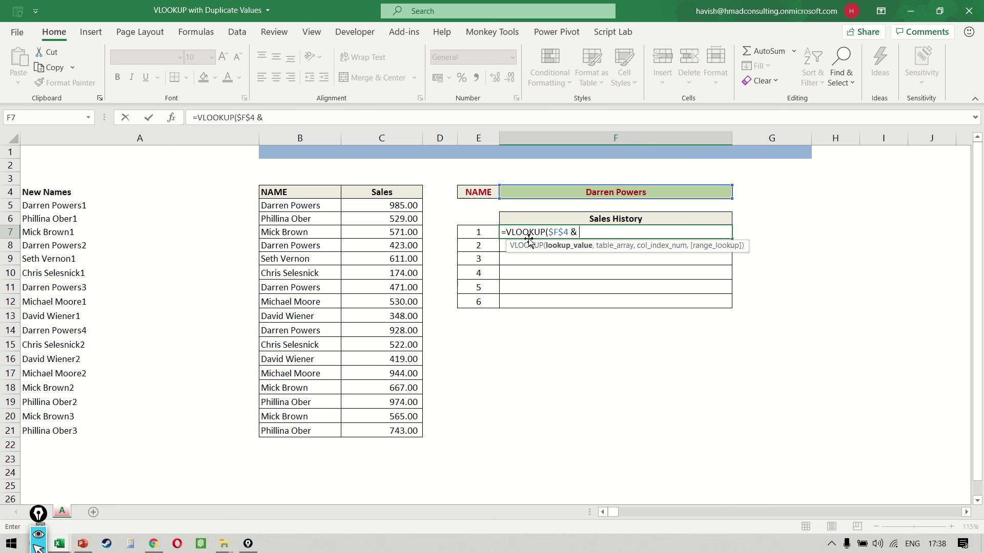
key(Left)
- Complete the F7 VLOOKUP with range A:C, column 3 and FALSE, on separate lines
text(,)
key(alt+Return)
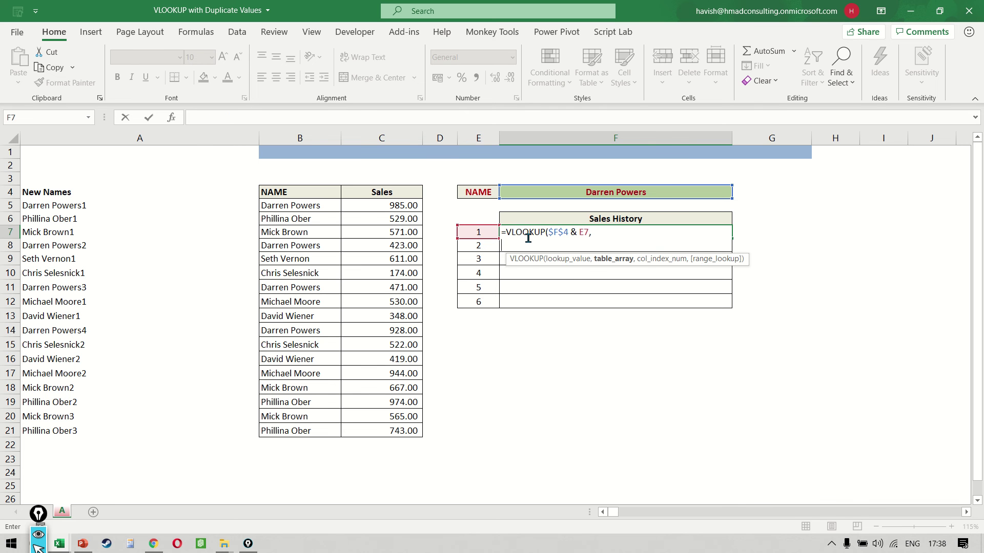
text(a:c,)
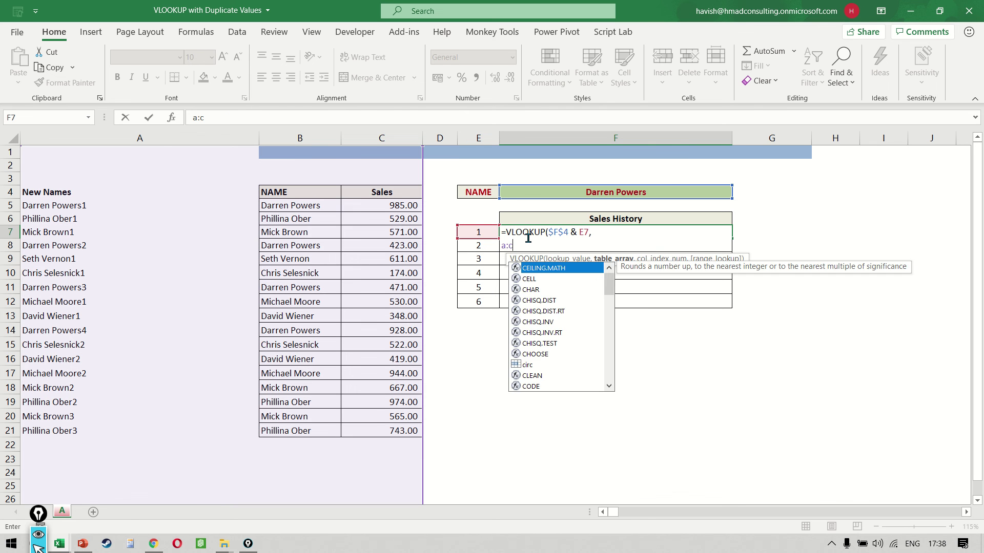
key(alt+Return)
text(3,)
key(alt+Return)
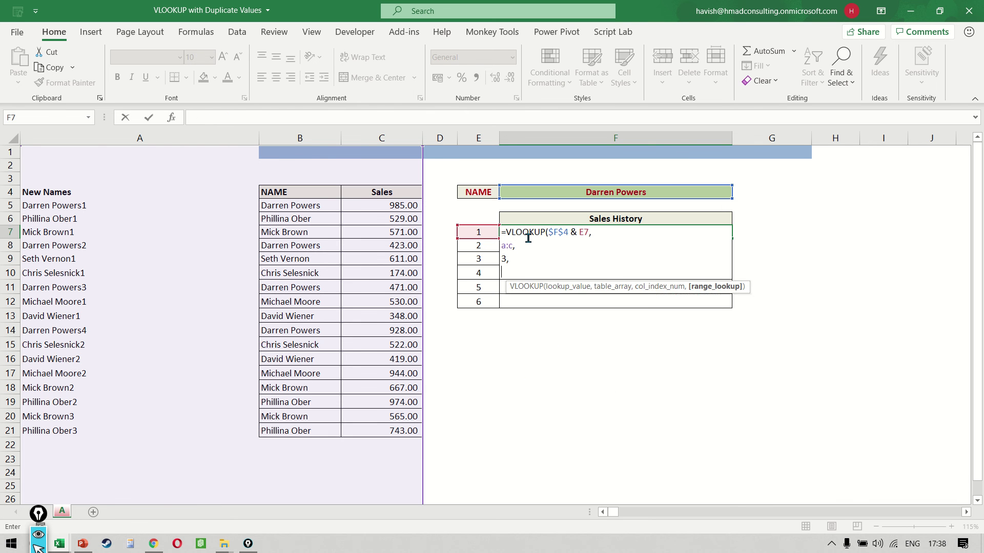
text(false))
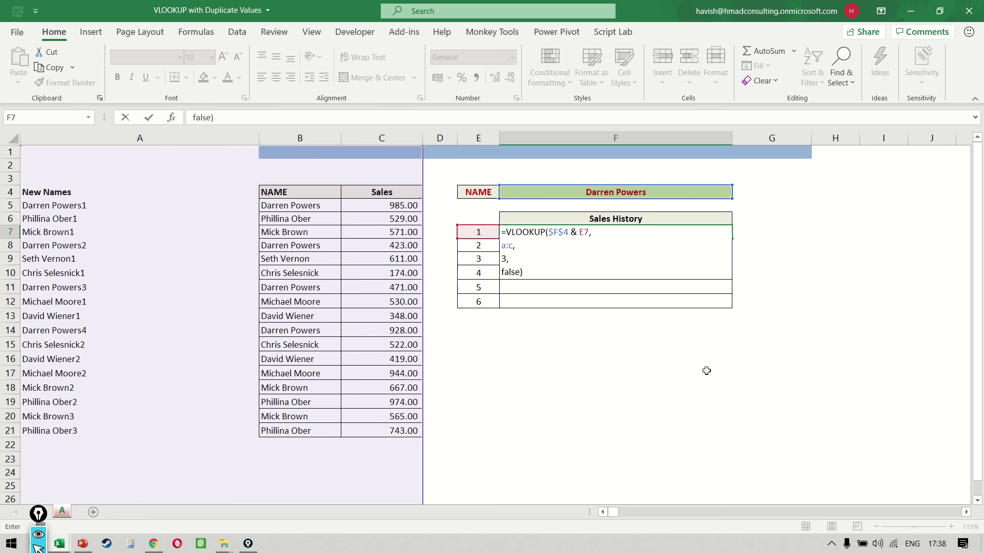
key(Return)
- Wrap the F7 VLOOKUP in IFERROR so errors show ""
key(Up)
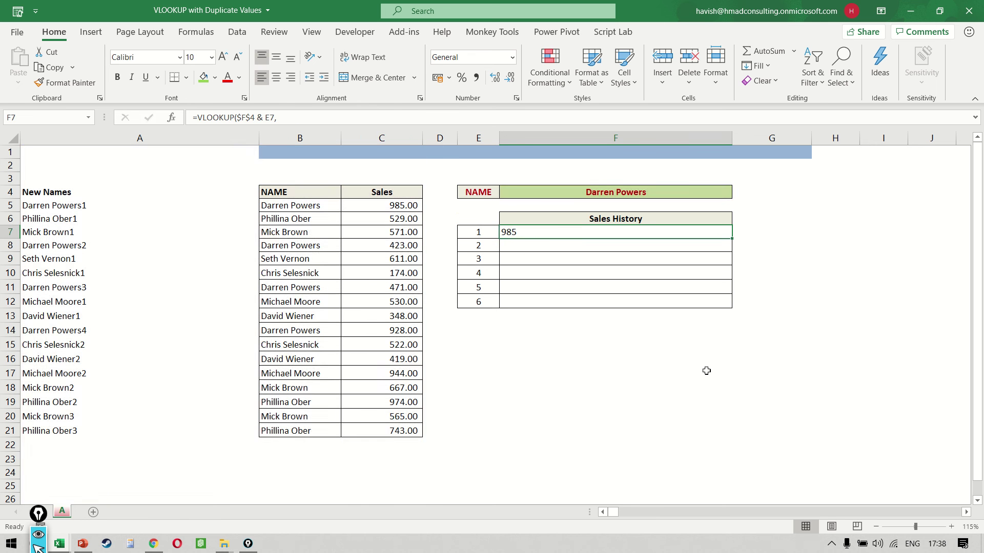
key(F2)
text(ifer)
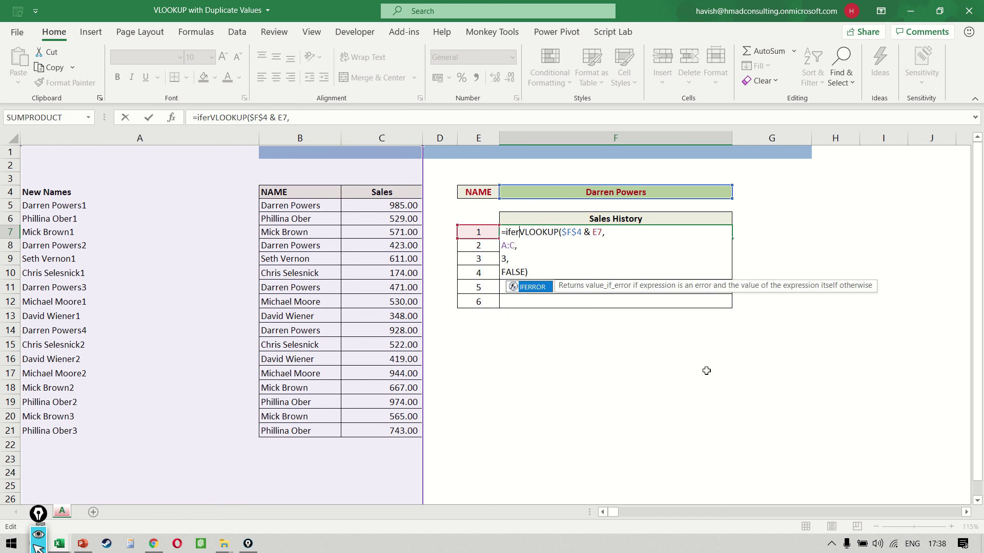
key(Tab)
key(ctrl+End)
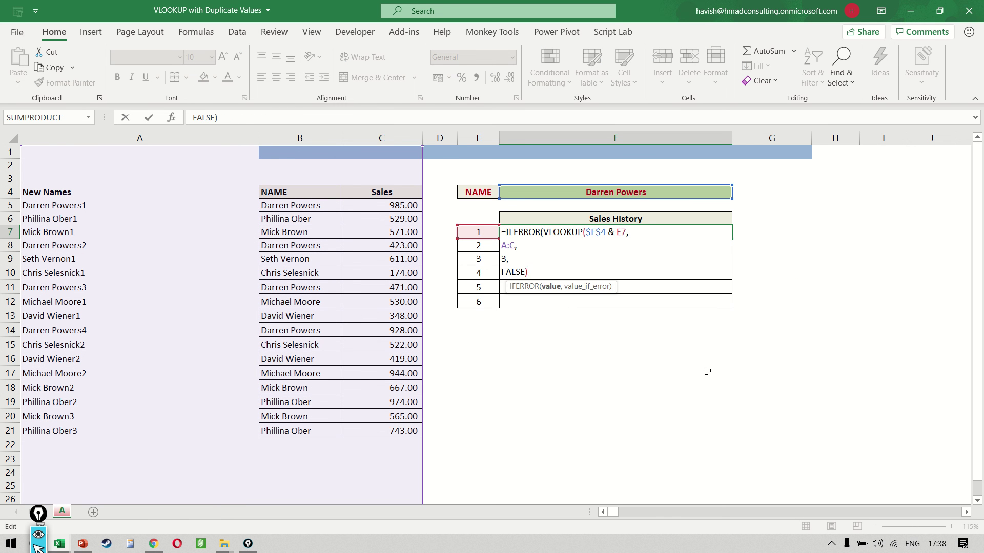
text(,)
key(alt+Return)
text(""))
key(ctrl+Return)
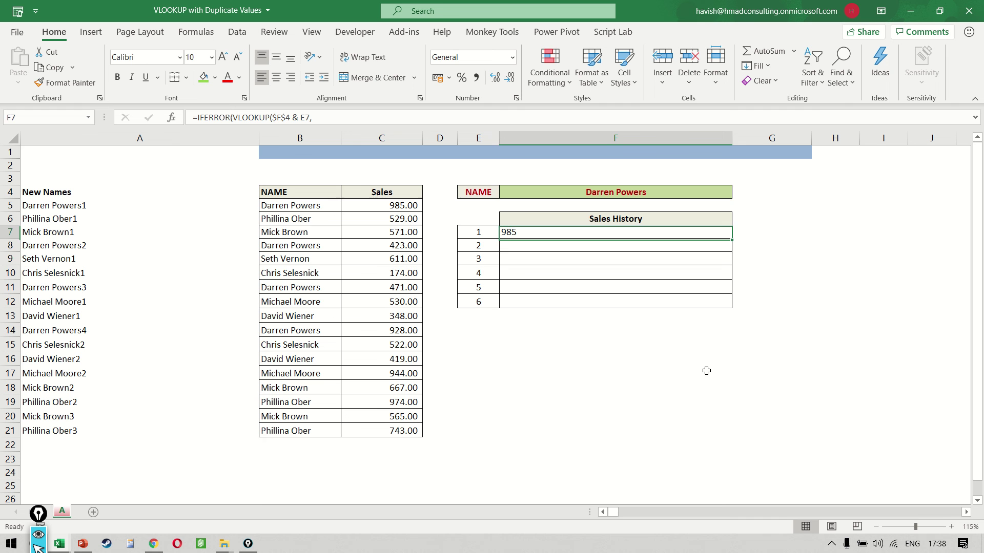
- Fill the IFERROR formula down to F12 and display F7's formula
key(shift+Down)
key(shift+Down)
key(shift+Down)
key(shift+Down)
key(shift+Down)
key(ctrl+d)
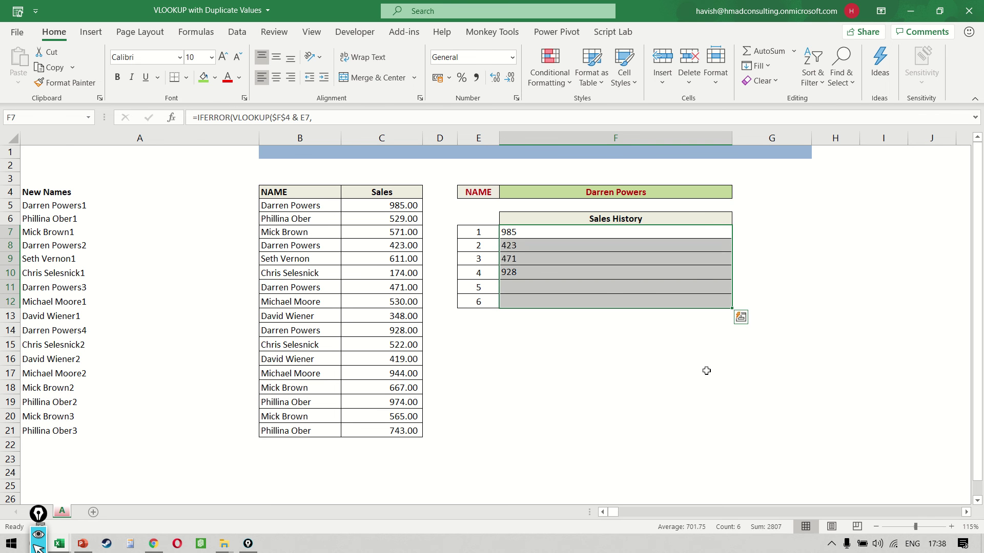
key(shift+BackSpace)
key(F2)
key(Escape)
key(F2)
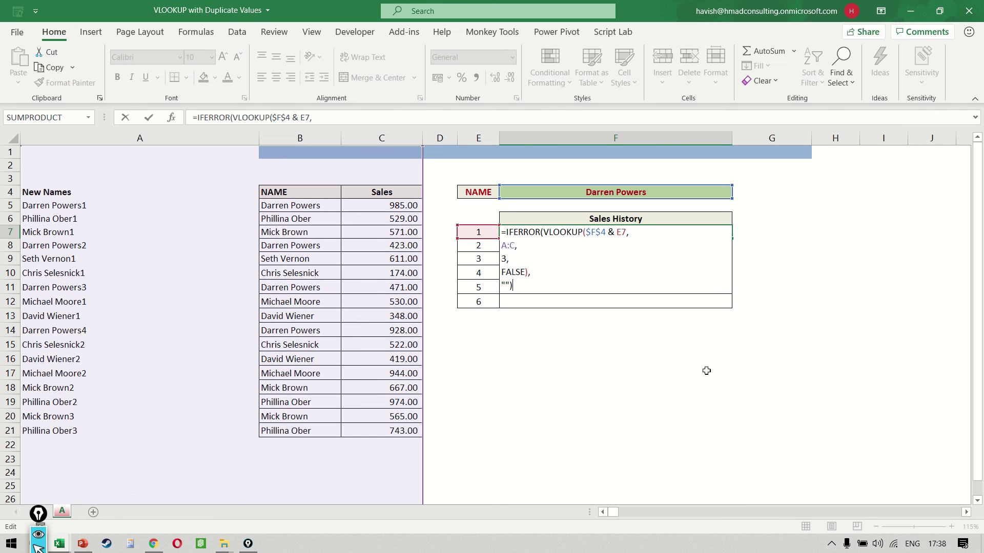